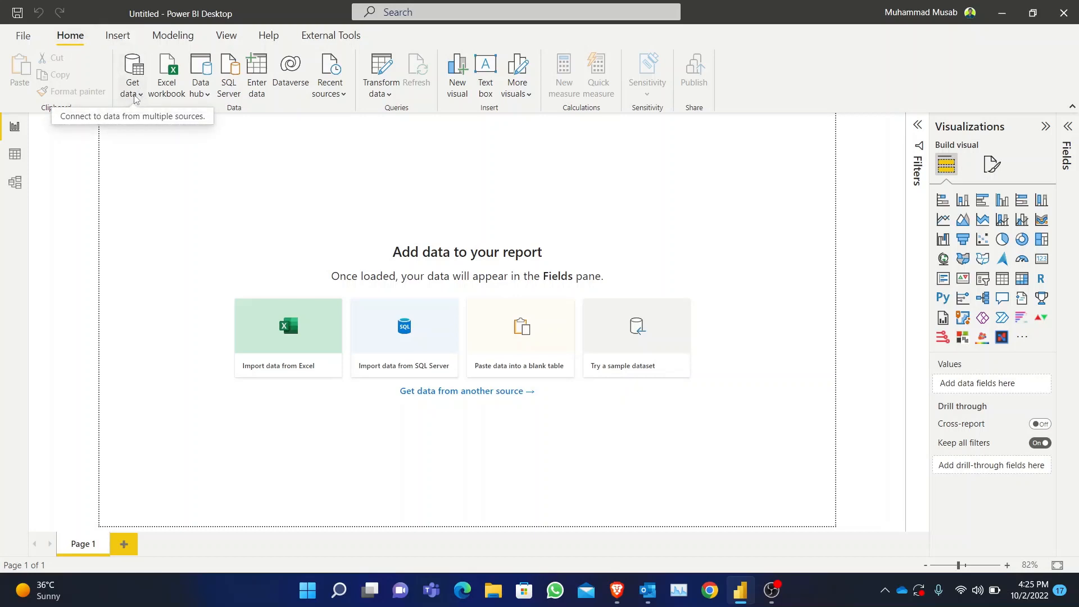
- Open the Super+Store+Data Excel workbook as a data source
{"action": "left_click", "coordinate": [136, 93]}
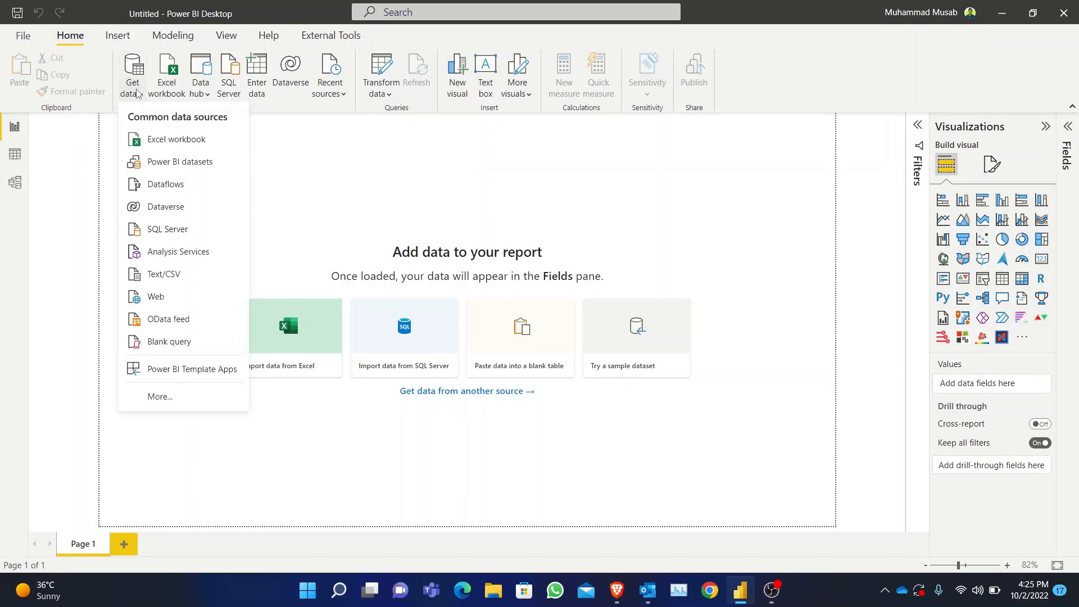
{"action": "left_click", "coordinate": [173, 141]}
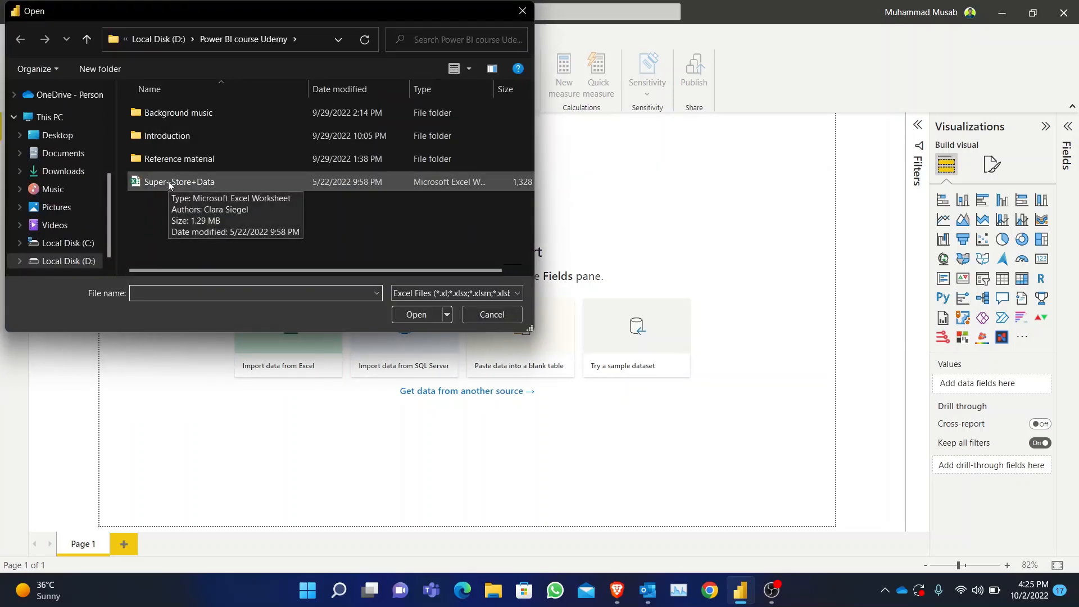
{"action": "left_click", "coordinate": [168, 181]}
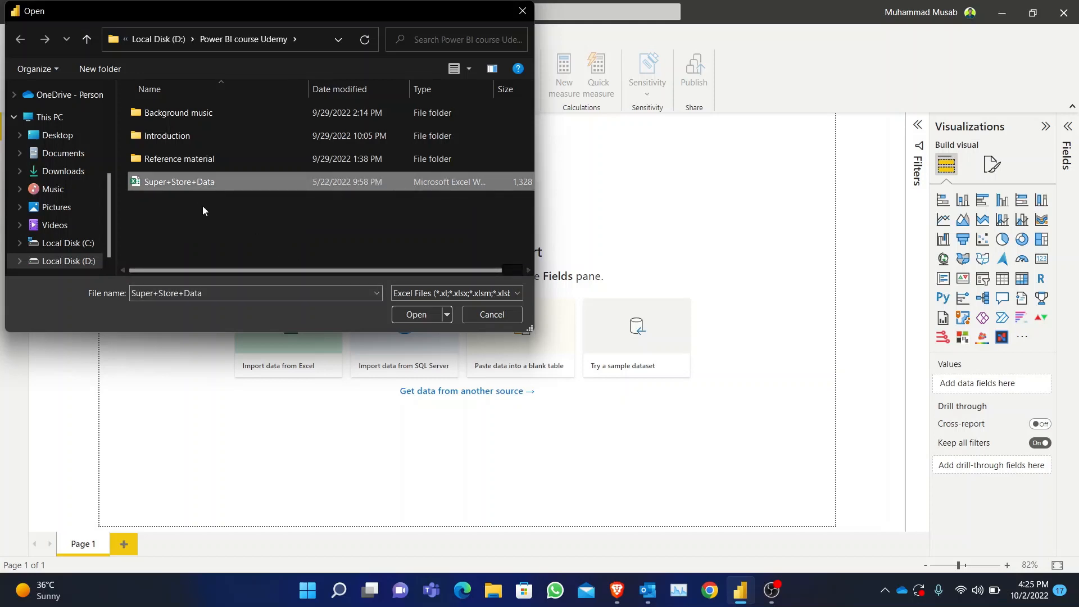
{"action": "left_click", "coordinate": [418, 315]}
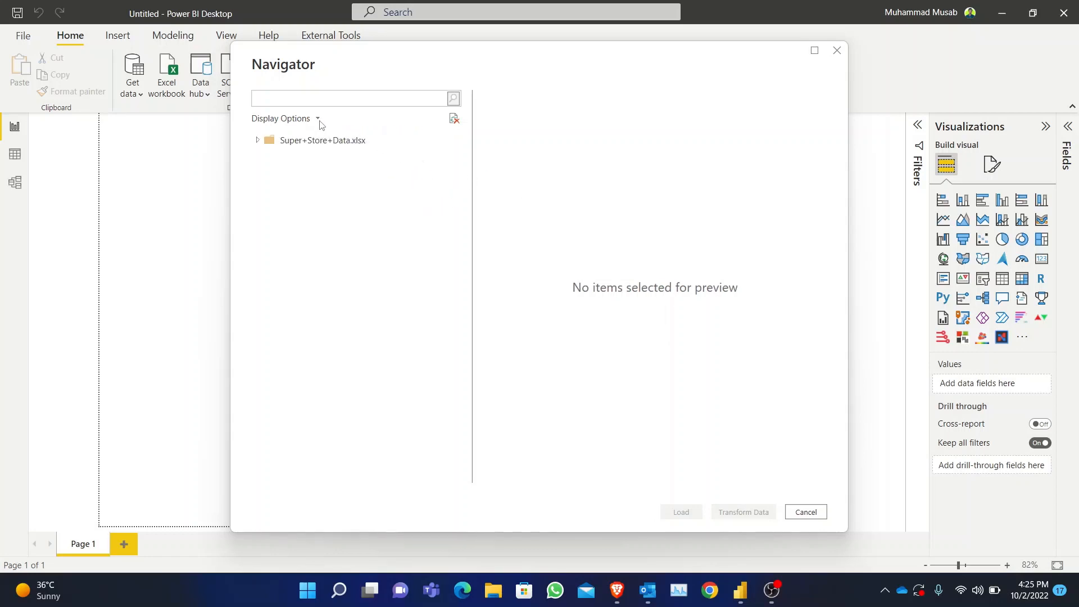
- Select the Orders sheet from the workbook for import and open it in the Power Query Editor for transformation
{"action": "left_click", "coordinate": [312, 141]}
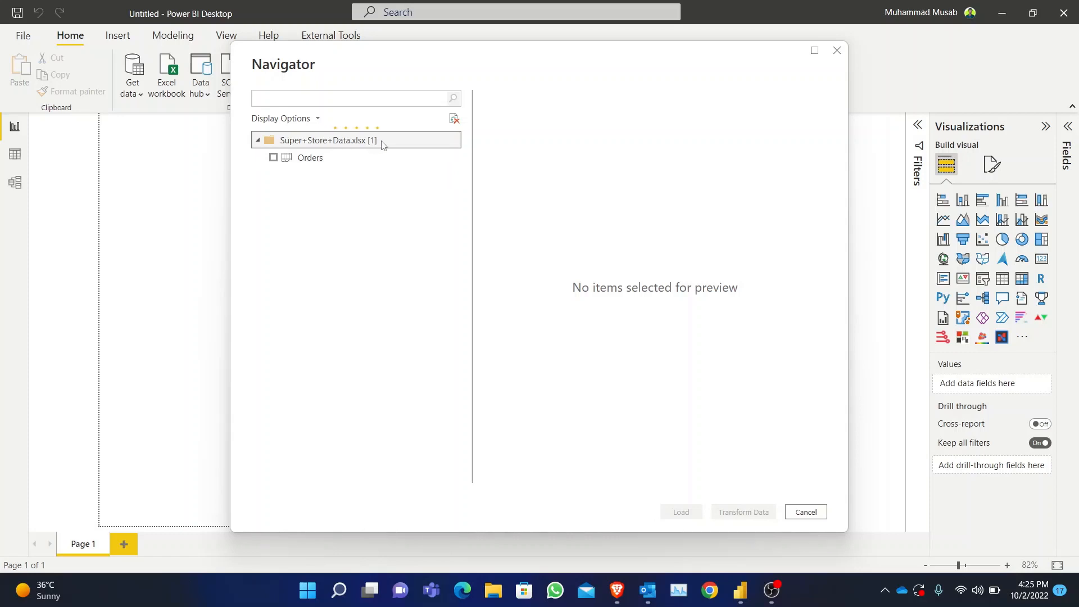
{"action": "left_click", "coordinate": [311, 158]}
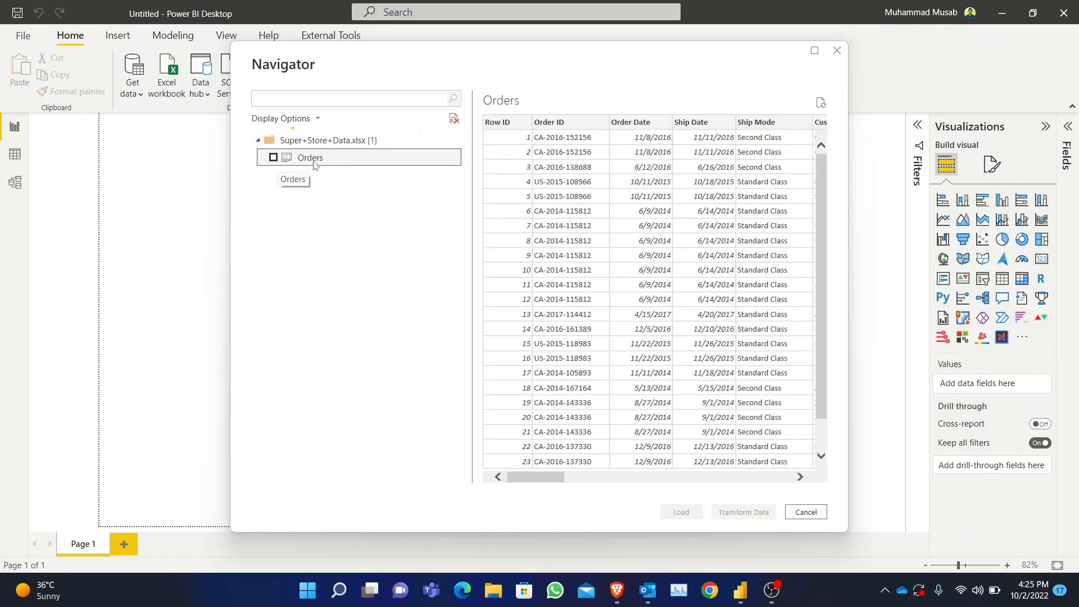
{"action": "left_click", "coordinate": [273, 158]}
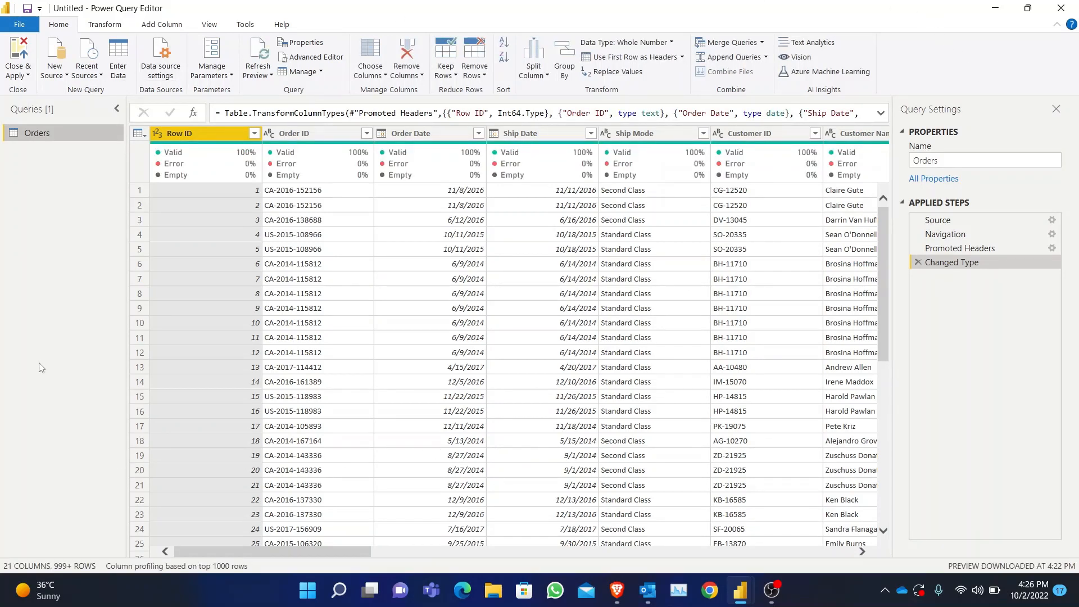
{"action": "left_click", "coordinate": [28, 23]}
{"action": "left_click", "coordinate": [108, 5]}
{"action": "left_click_drag", "start_coordinate": [336, 549], "coordinate": [450, 549]}
{"action": "left_click_drag", "start_coordinate": [398, 573], "coordinate": [264, 574]}
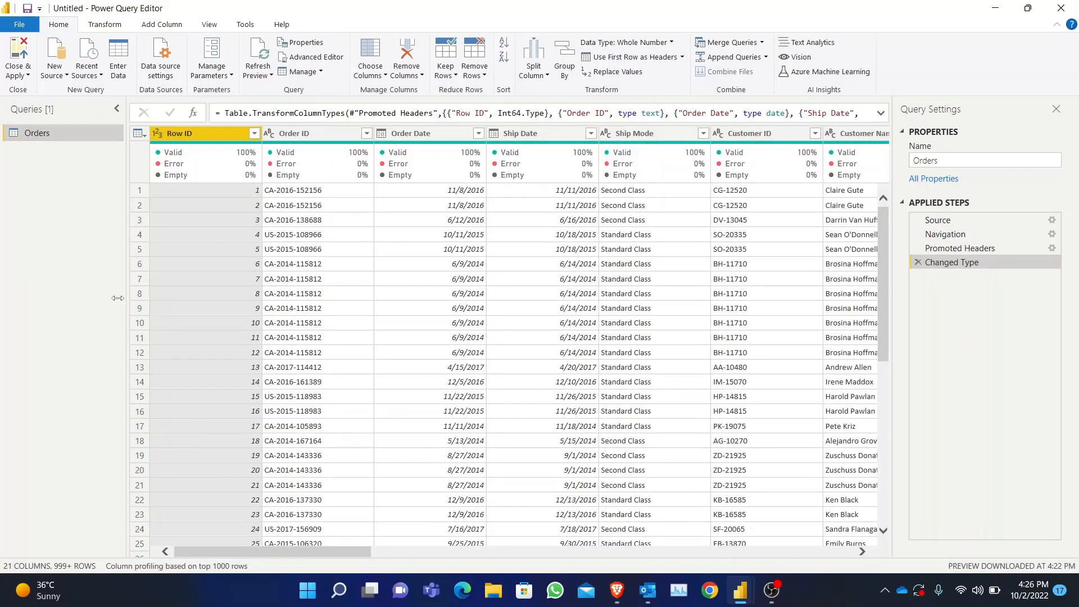
{"action": "left_click", "coordinate": [64, 78]}
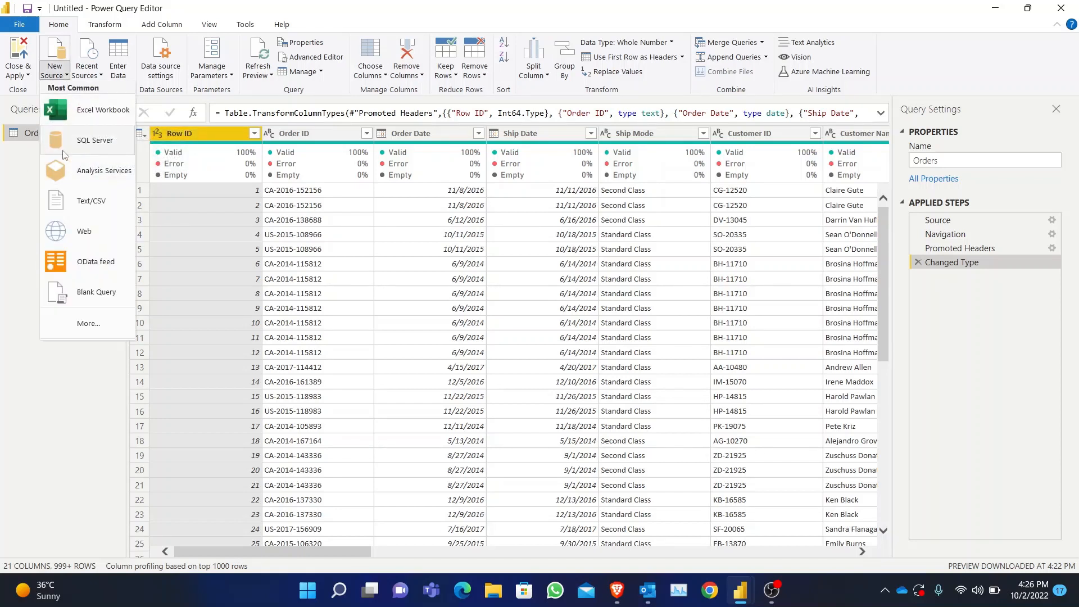
{"action": "left_click", "coordinate": [94, 401]}
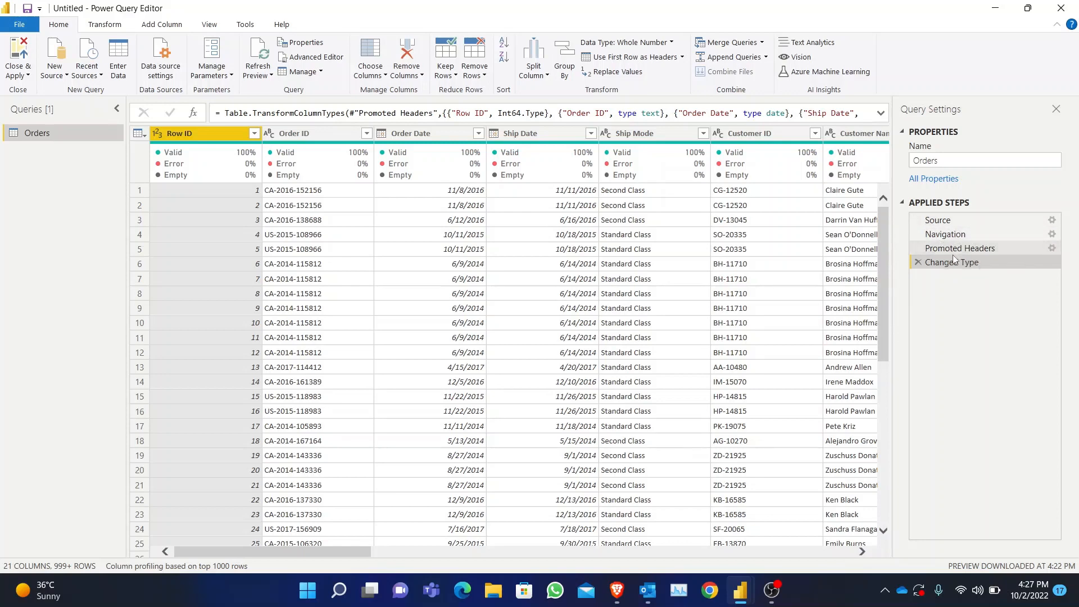
- Remove the Changed Type, Promoted Headers and Navigation steps from the Orders query and expand the Orders sheet's table again from the source
{"action": "left_click", "coordinate": [920, 264]}
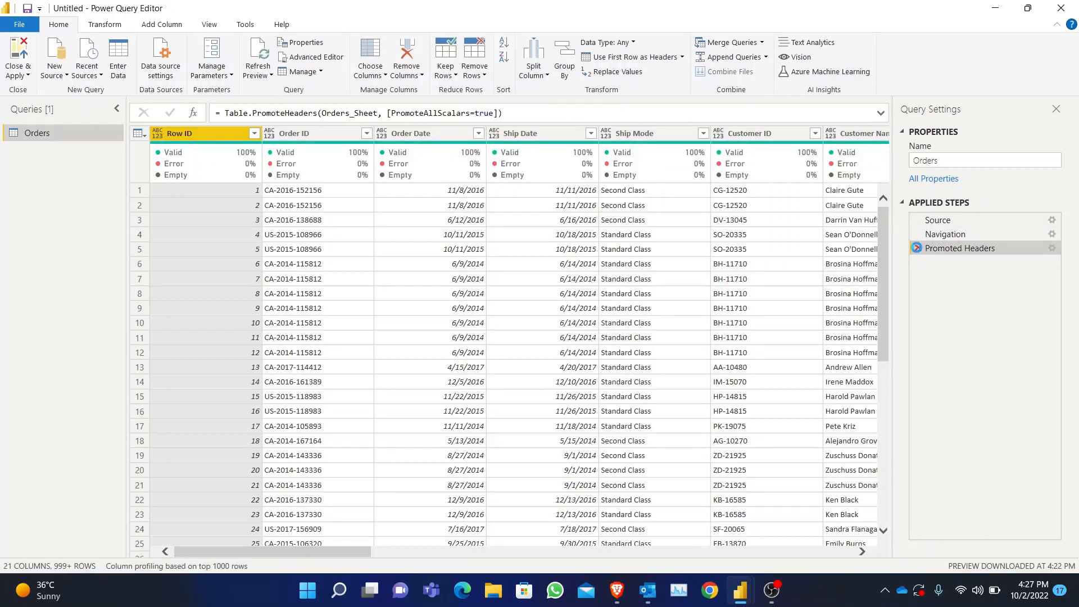
{"action": "left_click", "coordinate": [917, 248]}
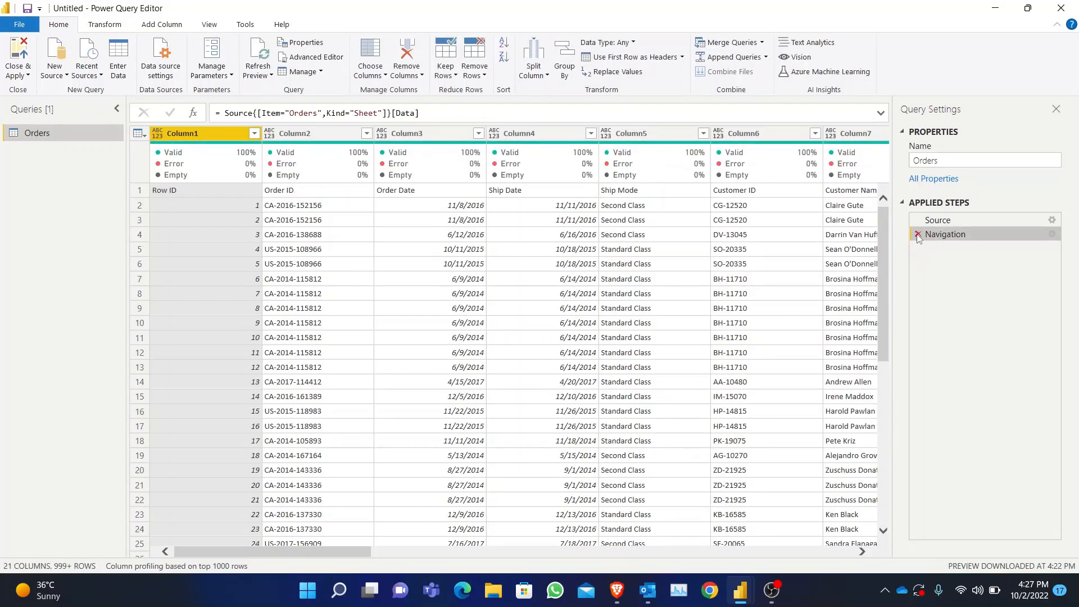
{"action": "left_click", "coordinate": [919, 236]}
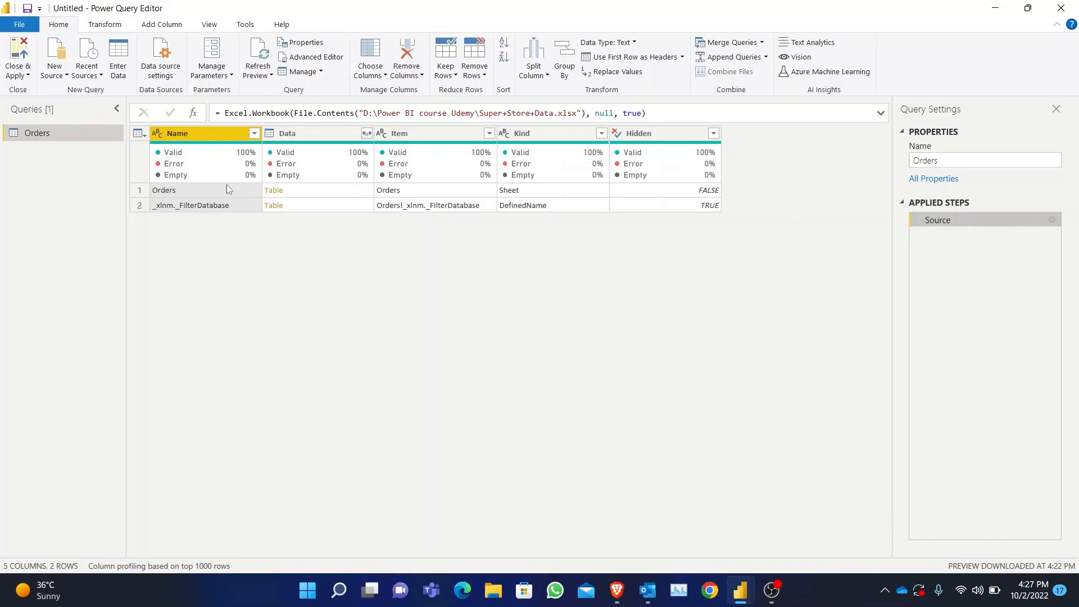
{"action": "left_click", "coordinate": [274, 191]}
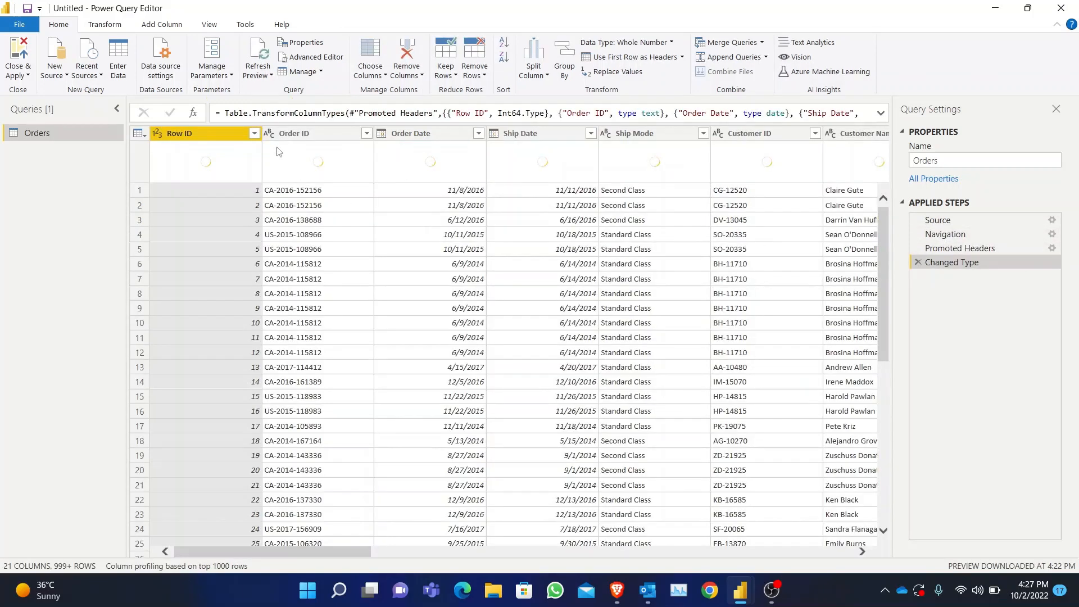
- Review the Orders query's data at the Navigation, Promoted Headers and Changed Type steps in turn
{"action": "left_click", "coordinate": [956, 235]}
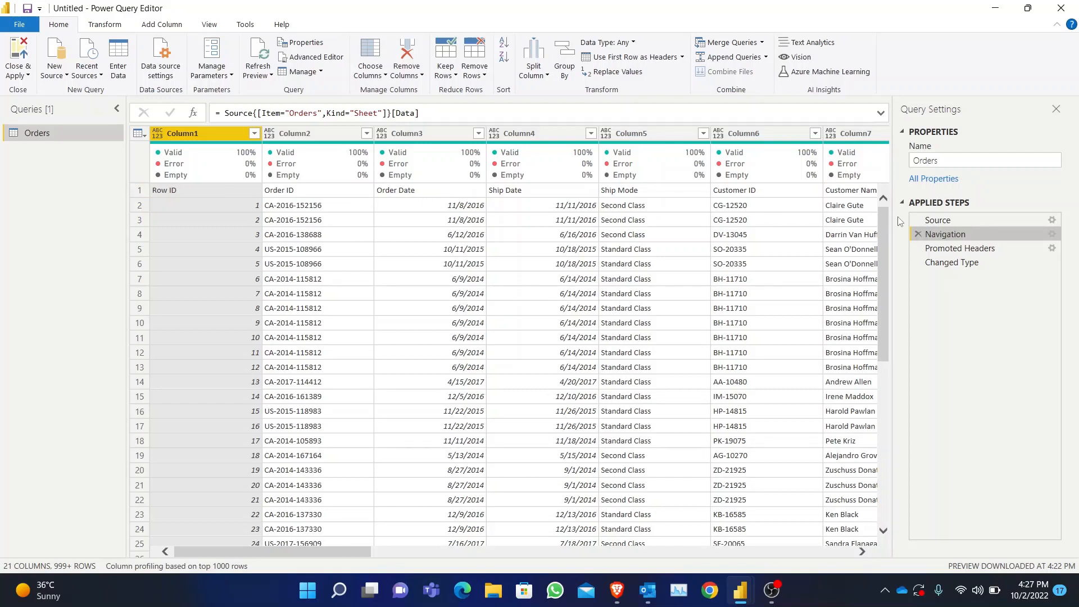
{"action": "left_click", "coordinate": [974, 250]}
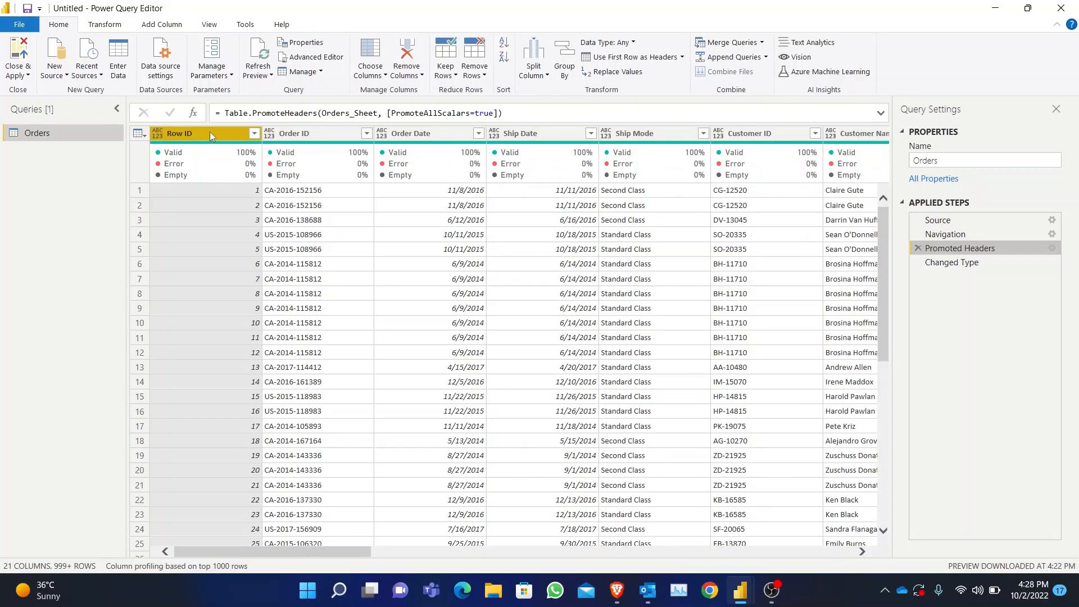
{"action": "left_click", "coordinate": [337, 133], "text": "ctrl"}
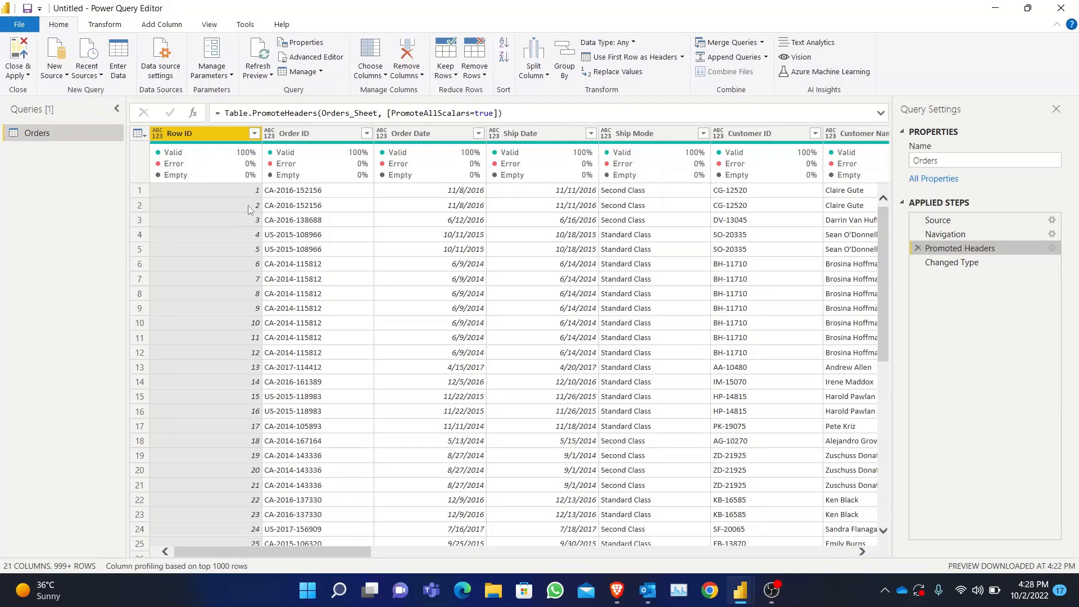
{"action": "left_click", "coordinate": [971, 263]}
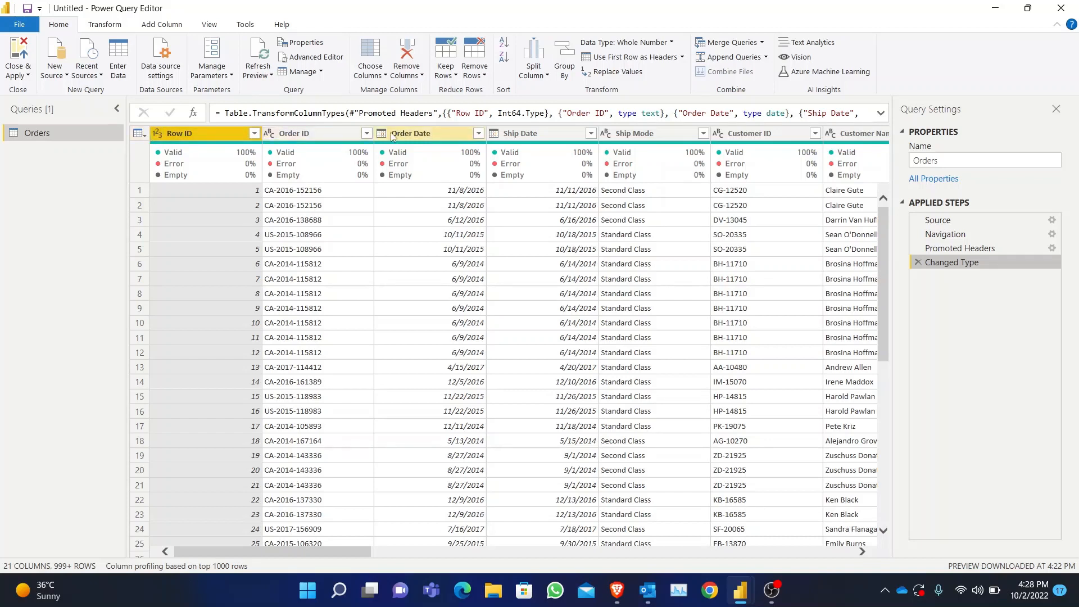
- Examine the available data types for the Row ID, Order ID and Order Date columns
{"action": "left_click", "coordinate": [157, 134]}
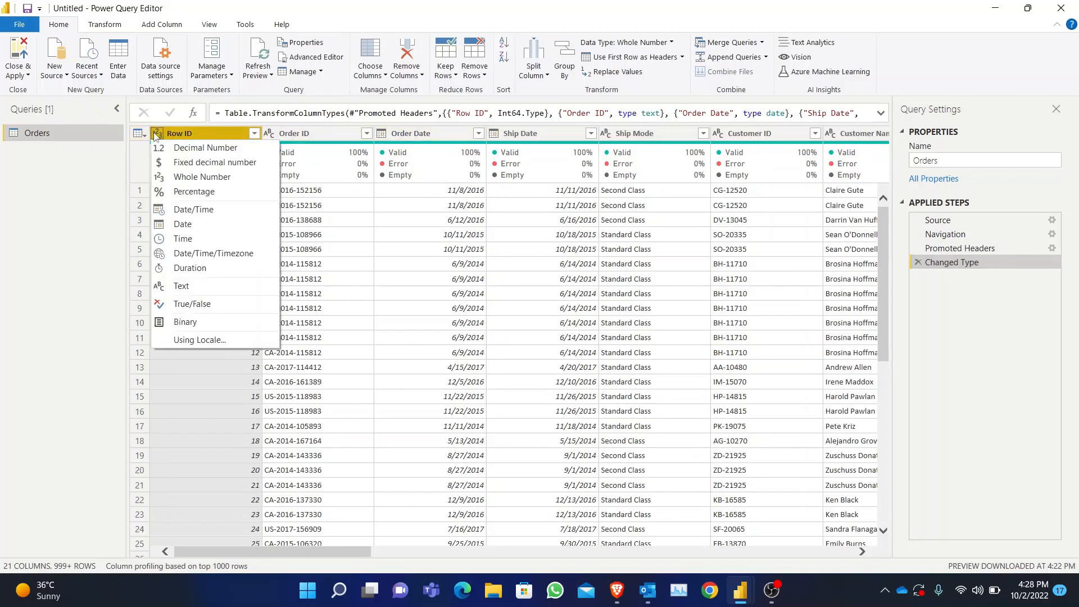
{"action": "left_click", "coordinate": [52, 196]}
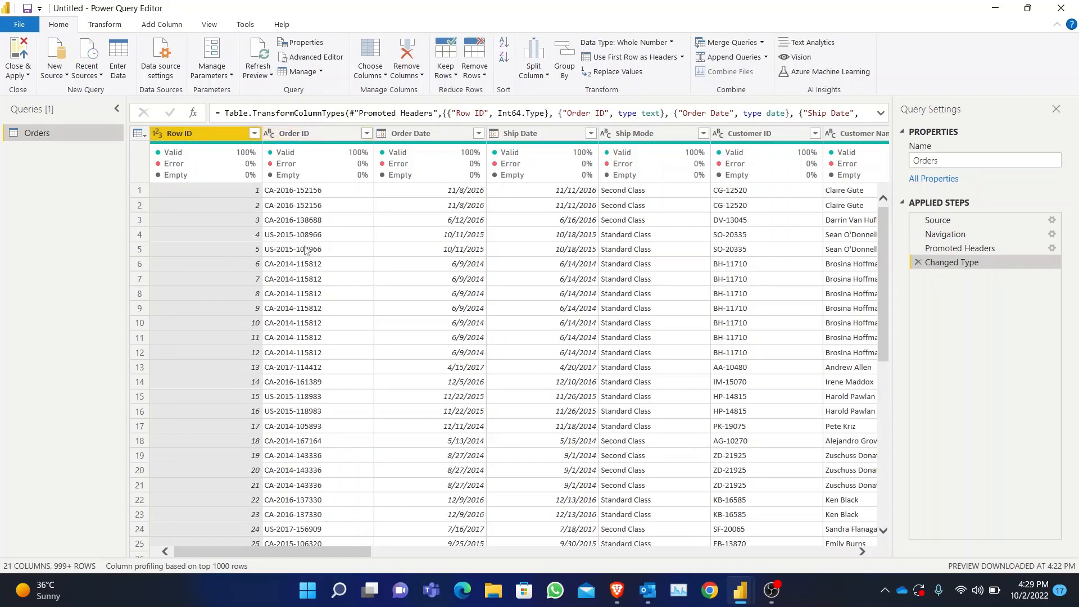
{"action": "left_click", "coordinate": [270, 134]}
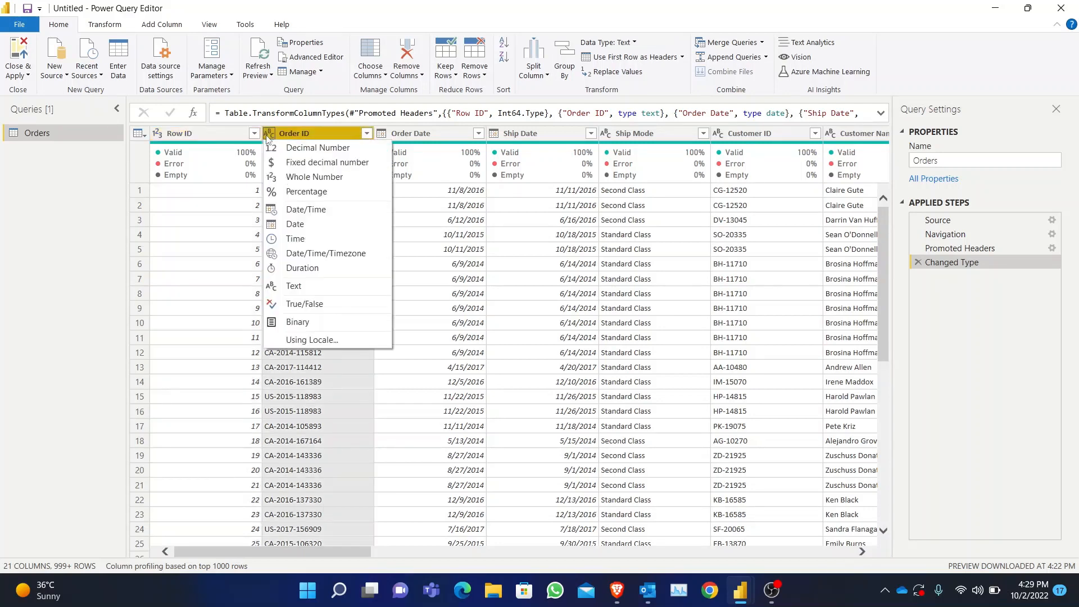
{"action": "left_click", "coordinate": [99, 264]}
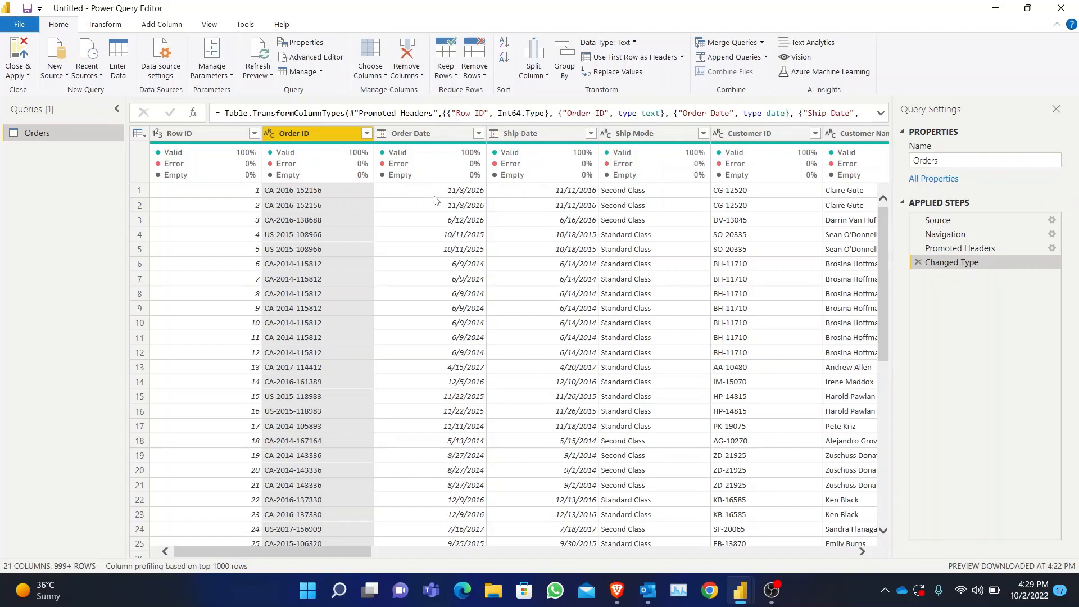
{"action": "left_click", "coordinate": [381, 134]}
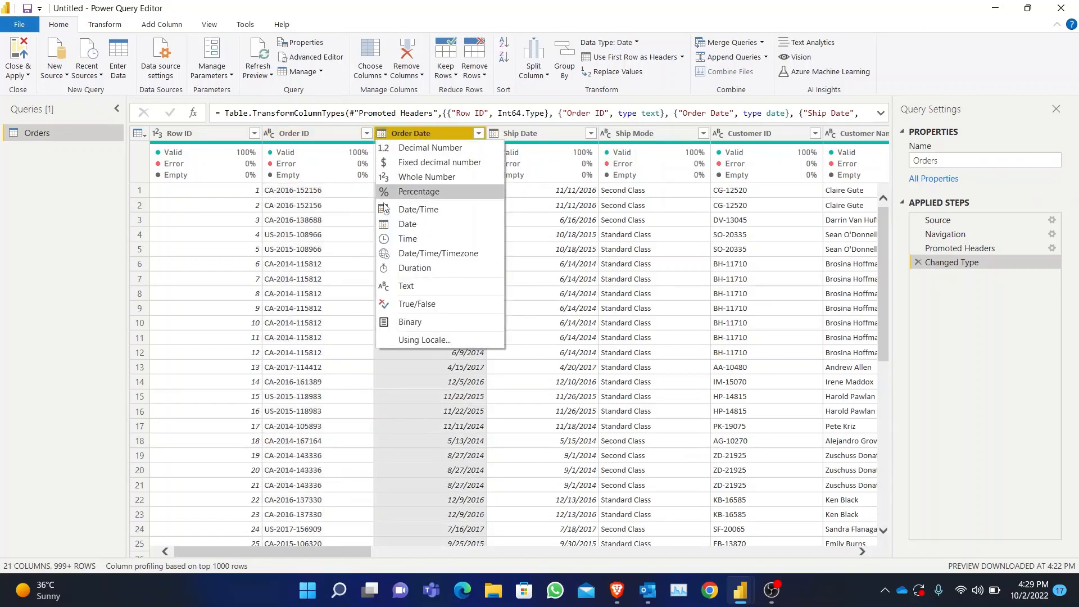
{"action": "left_click", "coordinate": [88, 279]}
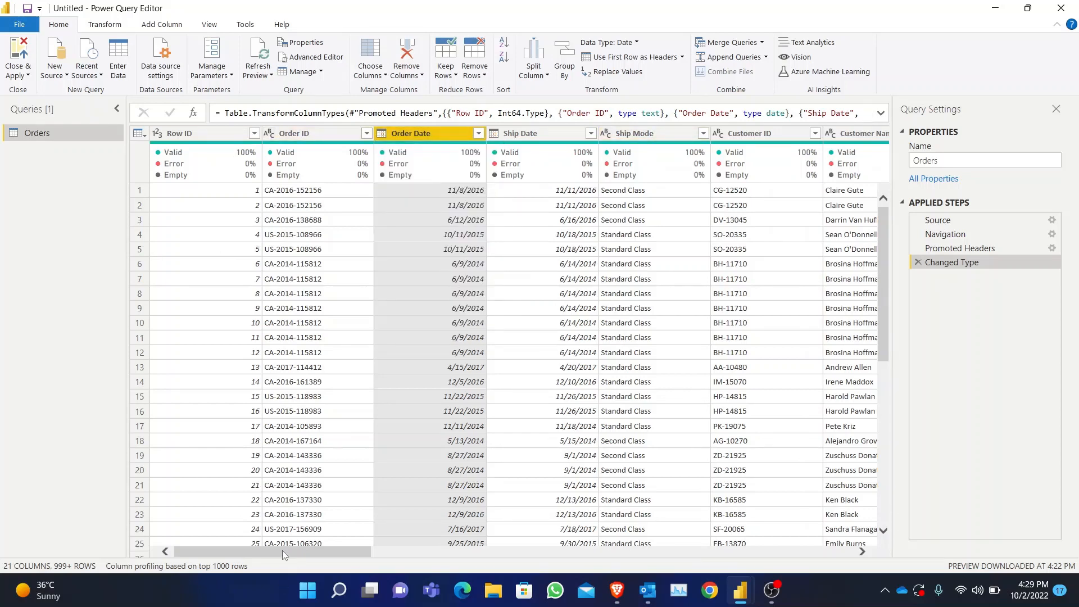
{"action": "left_click_drag", "start_coordinate": [282, 551], "coordinate": [152, 565]}
- Change the Row ID column's data type to Text, adding the conversion as a new step
{"action": "left_click", "coordinate": [244, 195]}
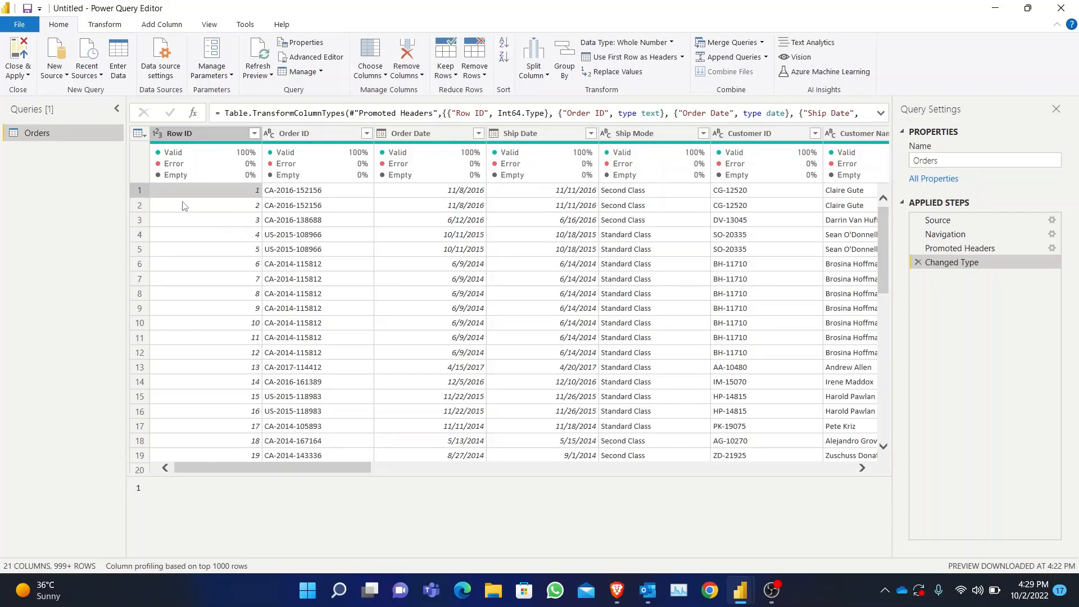
{"action": "left_click", "coordinate": [157, 133]}
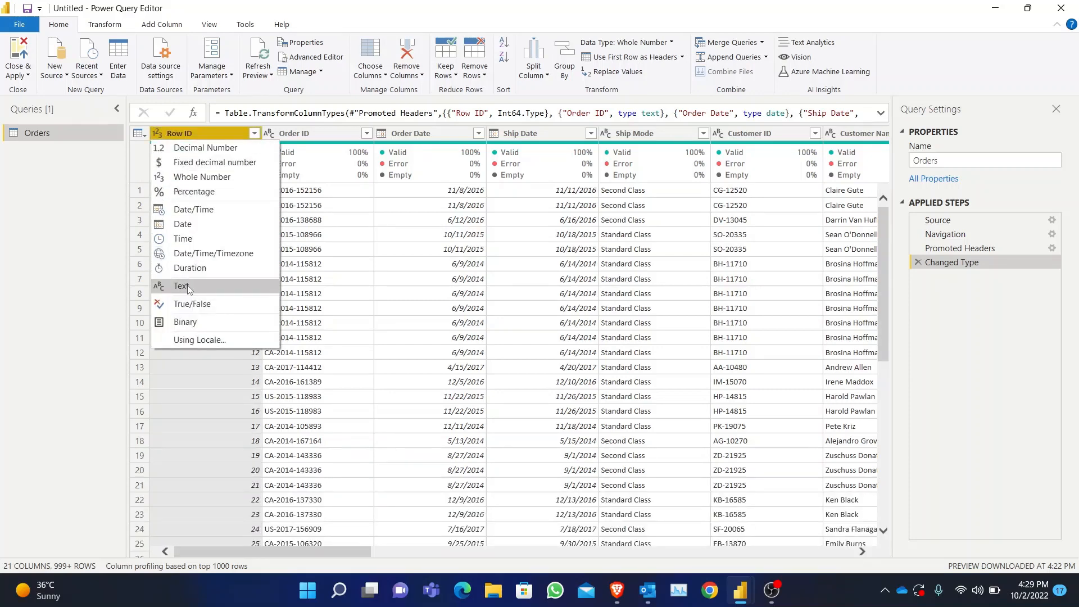
{"action": "left_click", "coordinate": [202, 285]}
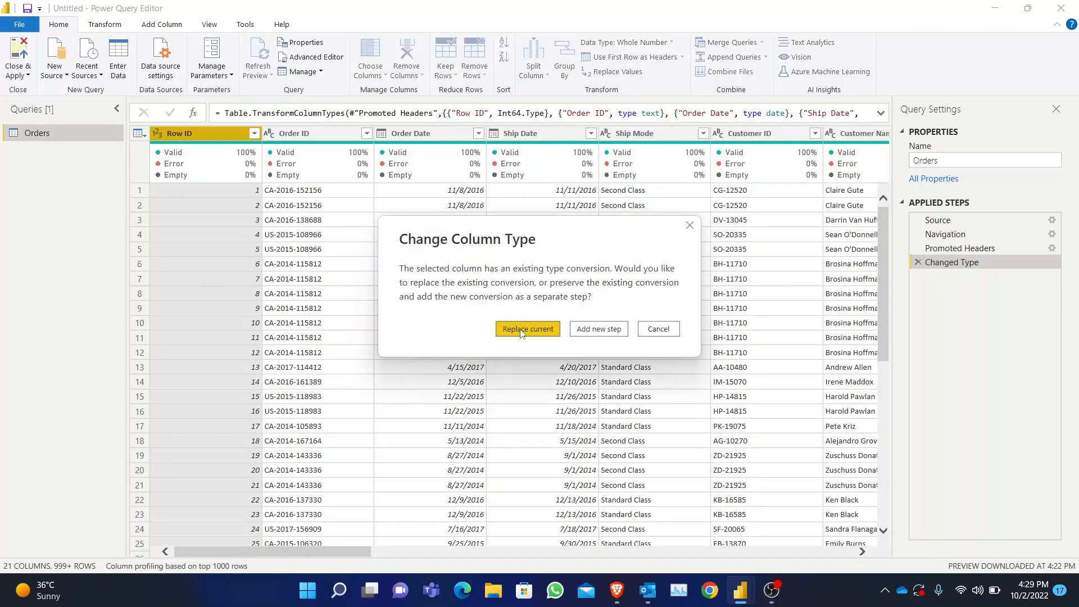
{"action": "left_click", "coordinate": [607, 331]}
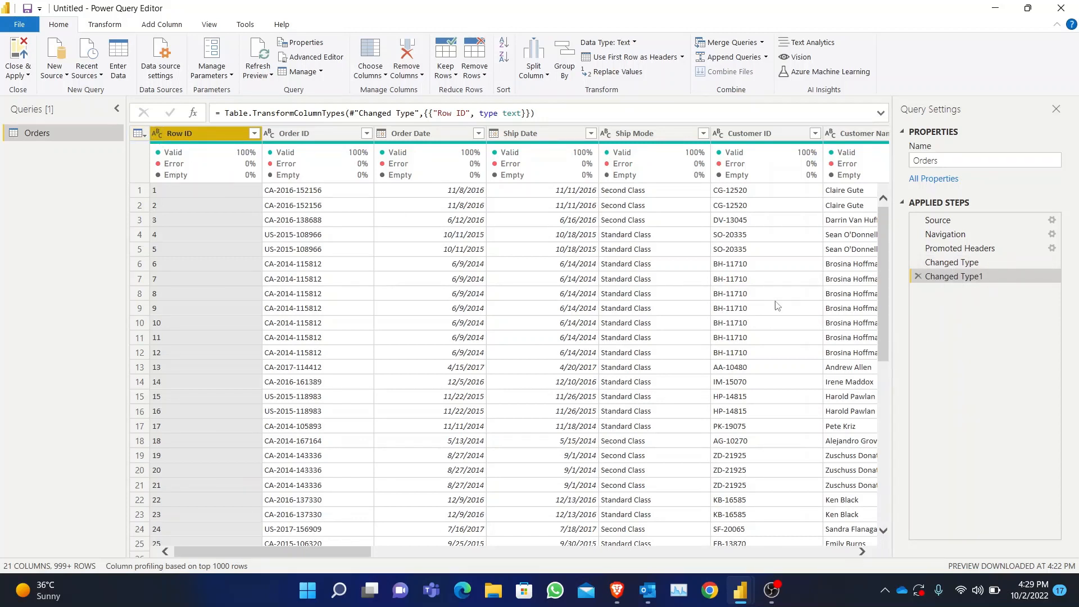
- Compare the Row ID column at the Changed Type and Changed Type1 steps, and delete Changed Type1
{"action": "left_click", "coordinate": [956, 263]}
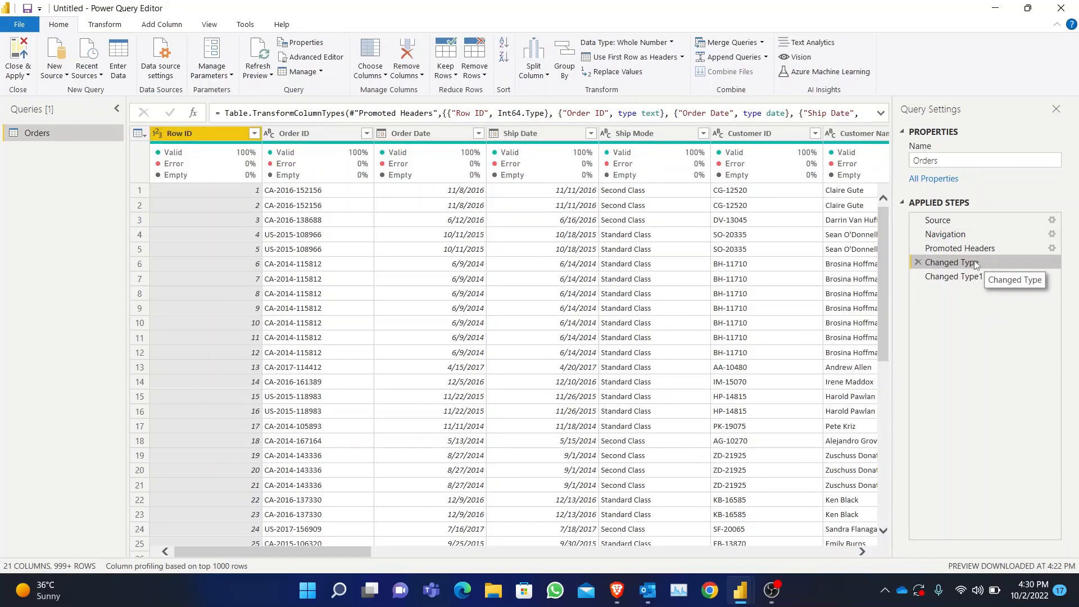
{"action": "left_click", "coordinate": [952, 278]}
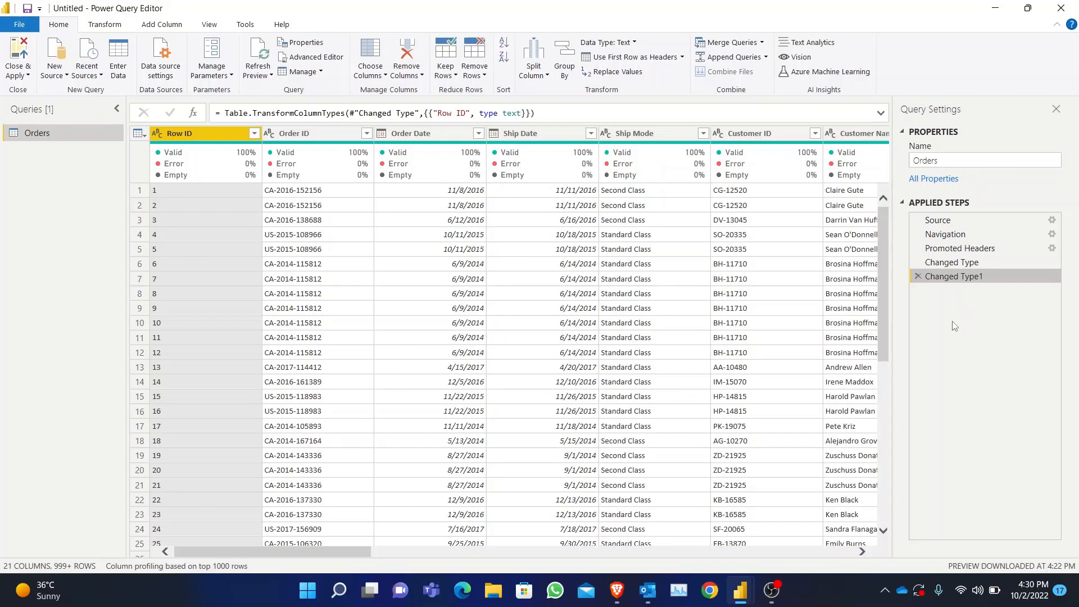
{"action": "left_click", "coordinate": [919, 277]}
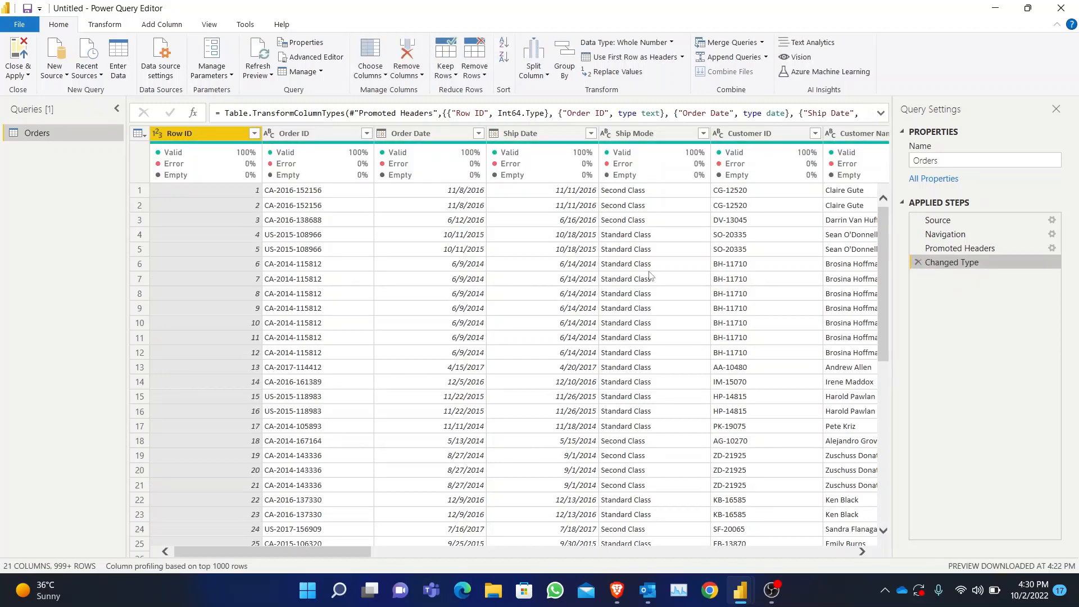
- Change the Row ID column's data type to Text, replacing the current conversion, and select the Order ID column
{"action": "left_click", "coordinate": [157, 135]}
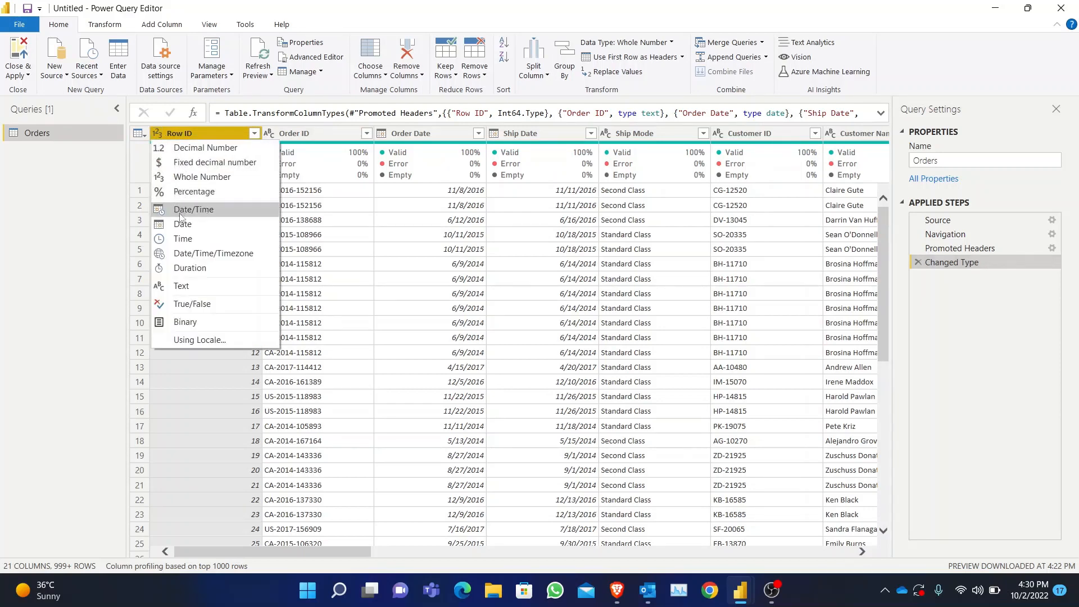
{"action": "left_click", "coordinate": [190, 286]}
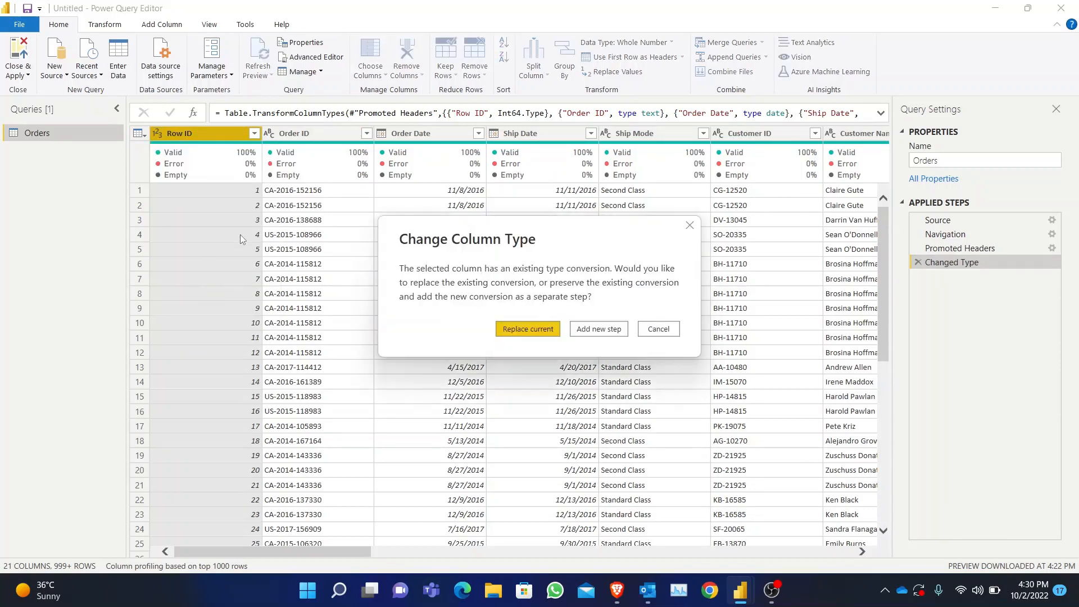
{"action": "left_click", "coordinate": [529, 330]}
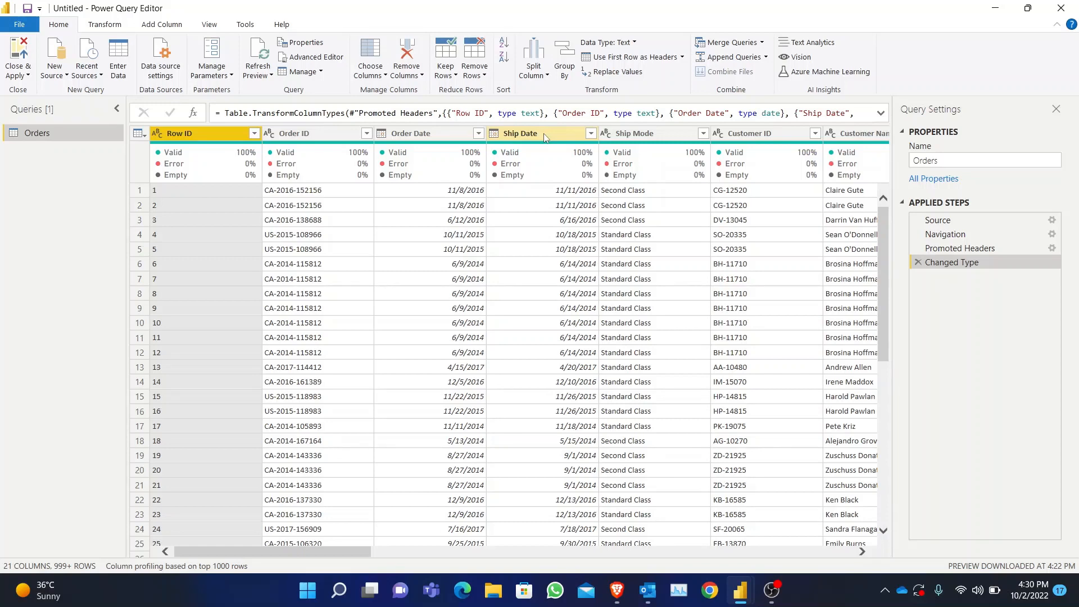
{"action": "left_click", "coordinate": [301, 133]}
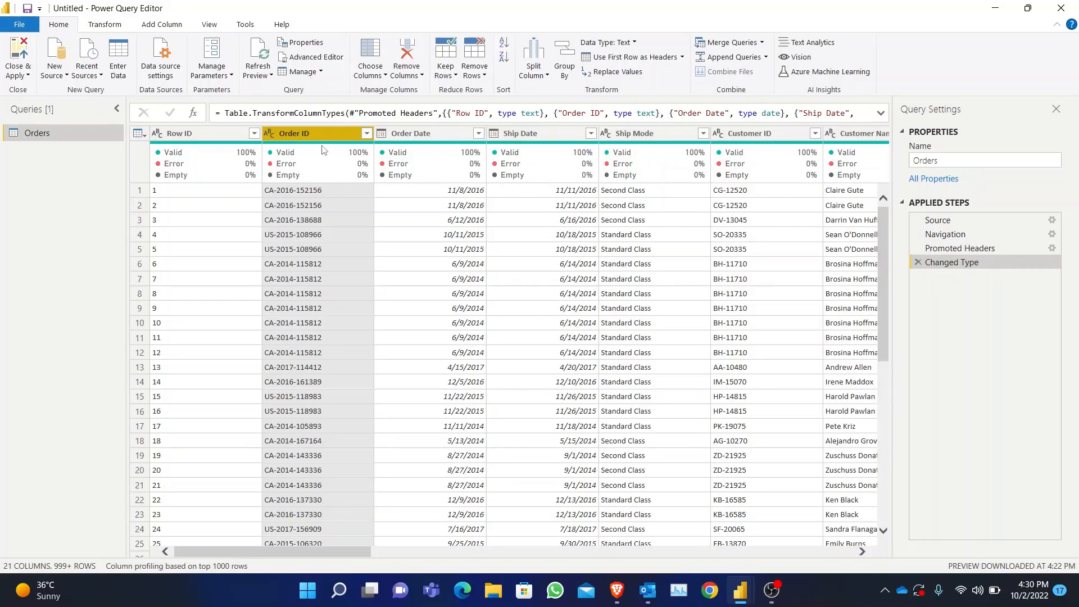
- Check the data types of the Order Date, Ship Date and Ship Mode columns and the customer and location columns
{"action": "left_click", "coordinate": [433, 132]}
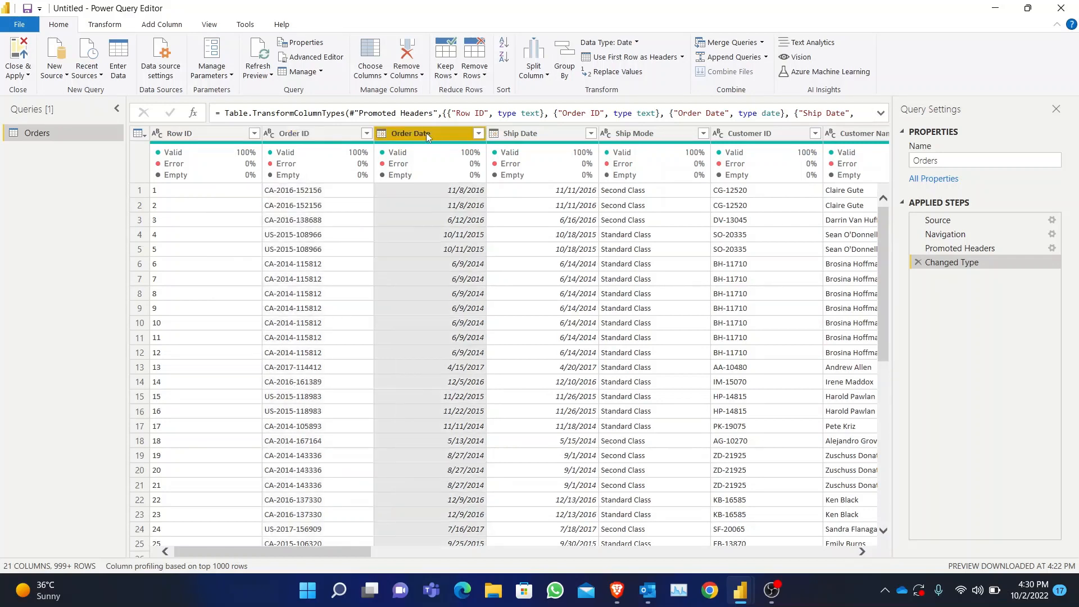
{"action": "left_click", "coordinate": [564, 135]}
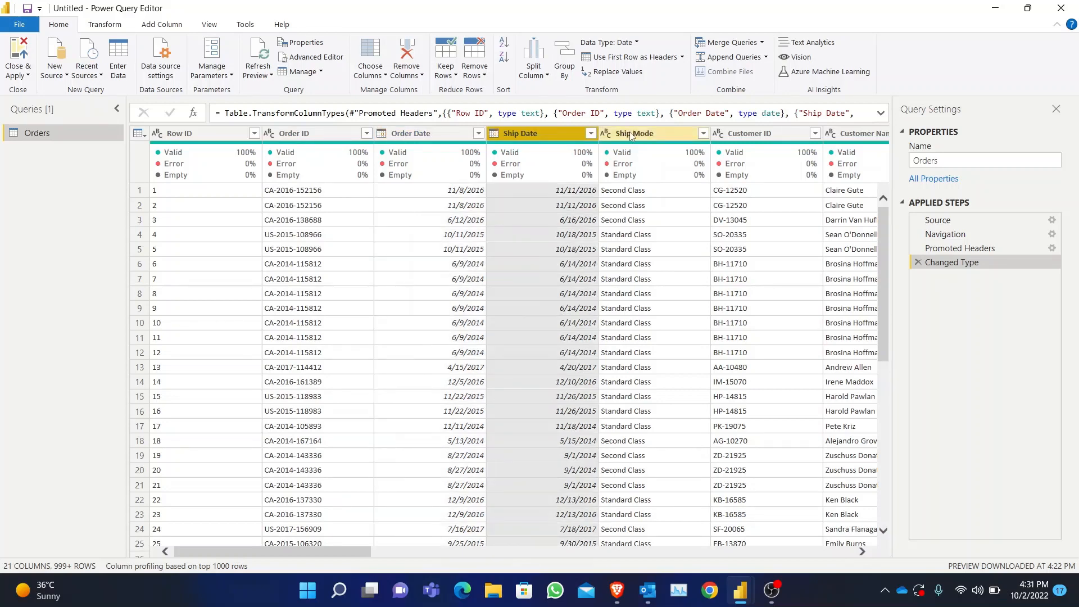
{"action": "left_click", "coordinate": [668, 140]}
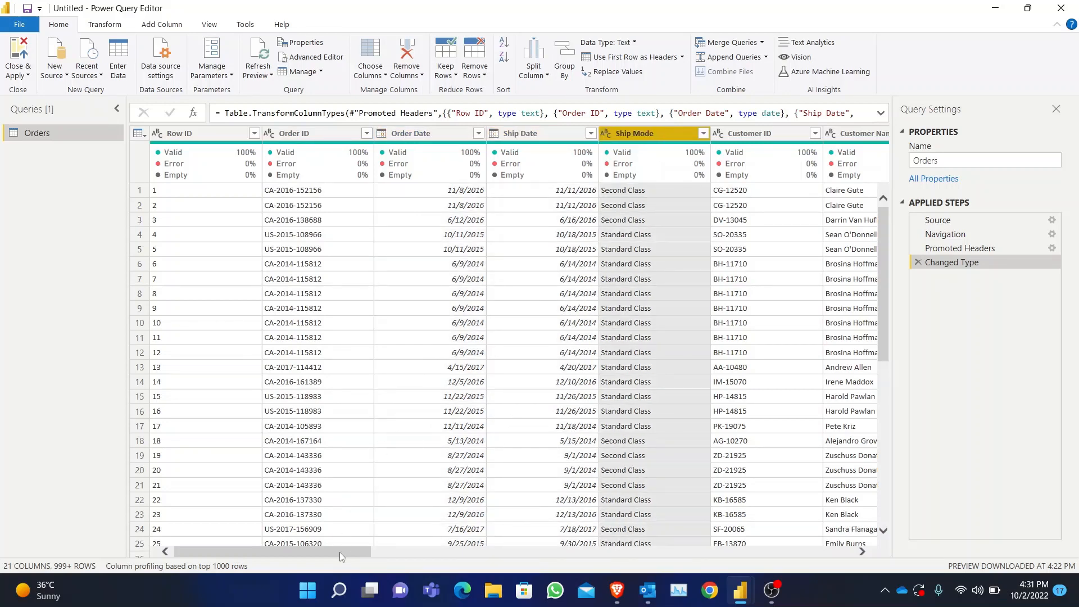
{"action": "left_click_drag", "start_coordinate": [340, 552], "coordinate": [457, 552]}
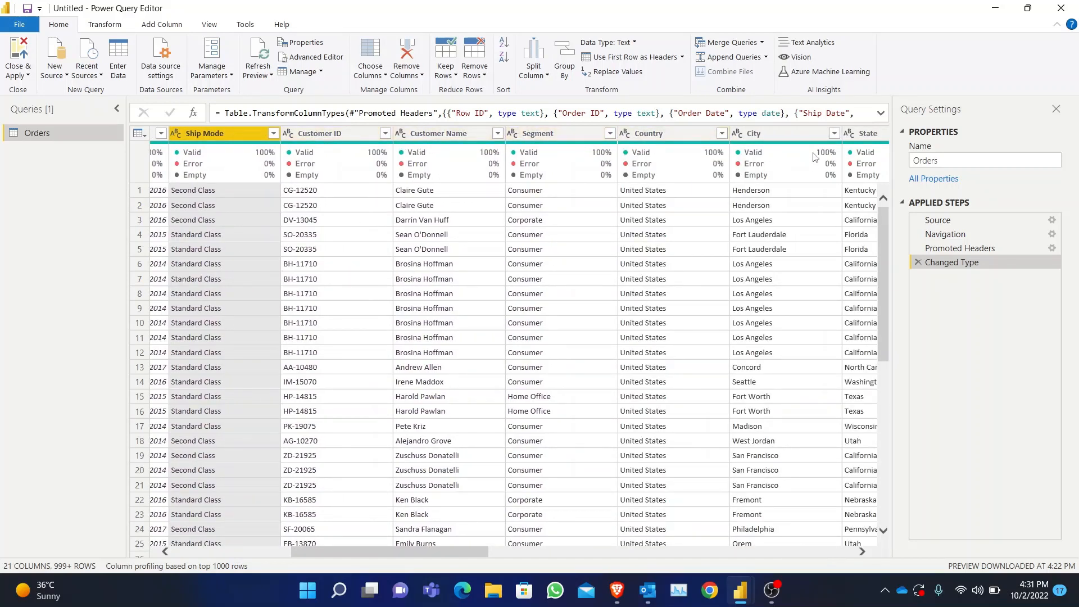
- Change the Postal Code column's data type to Text, replacing the current conversion
{"action": "left_click_drag", "start_coordinate": [447, 552], "coordinate": [598, 556]}
{"action": "left_click", "coordinate": [469, 133]}
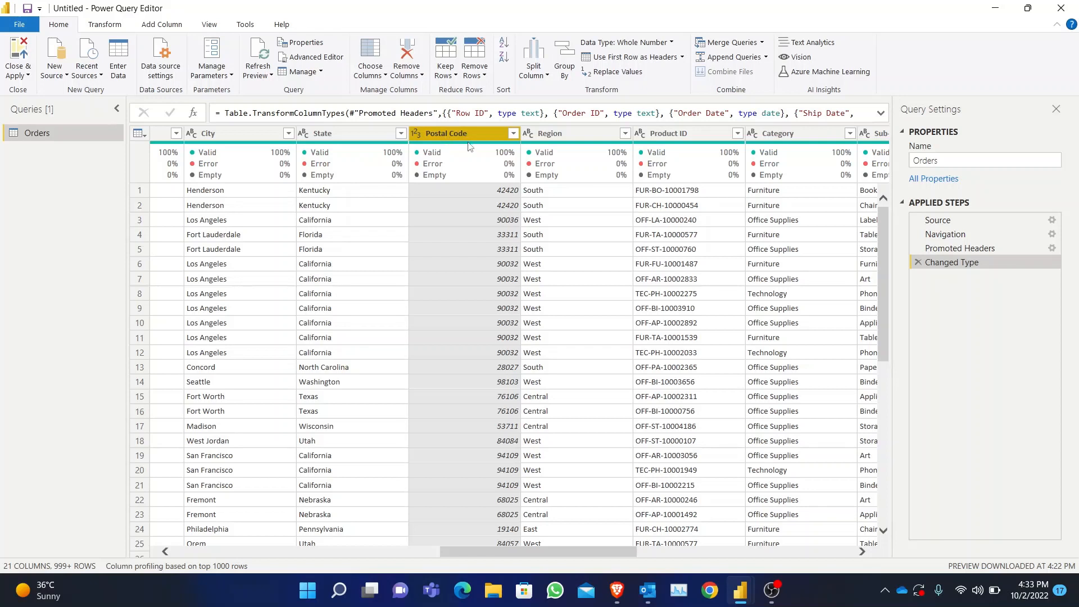
{"action": "left_click", "coordinate": [416, 135]}
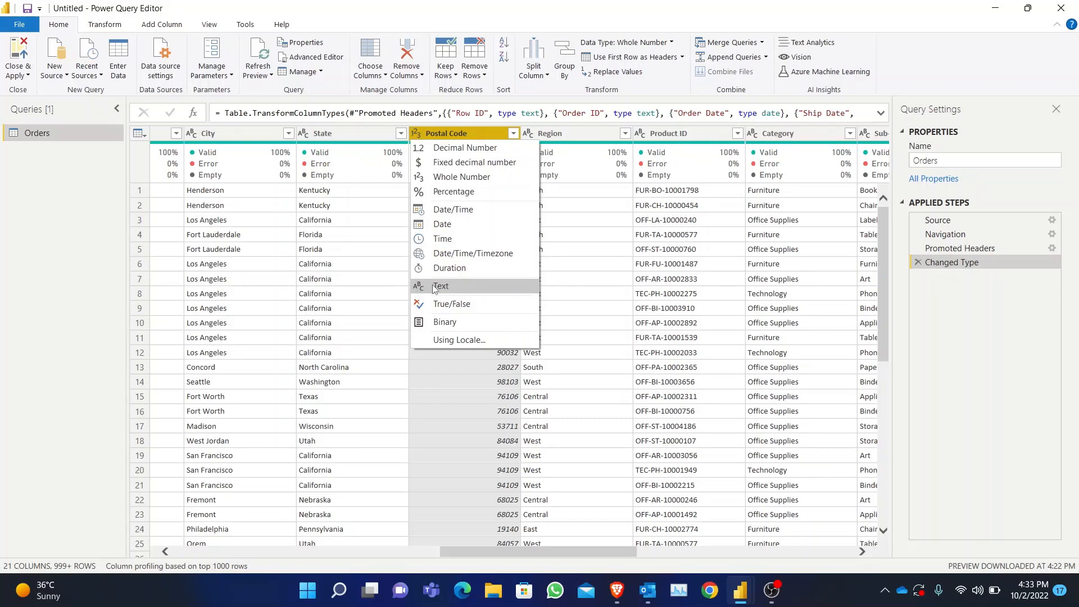
{"action": "left_click", "coordinate": [464, 285]}
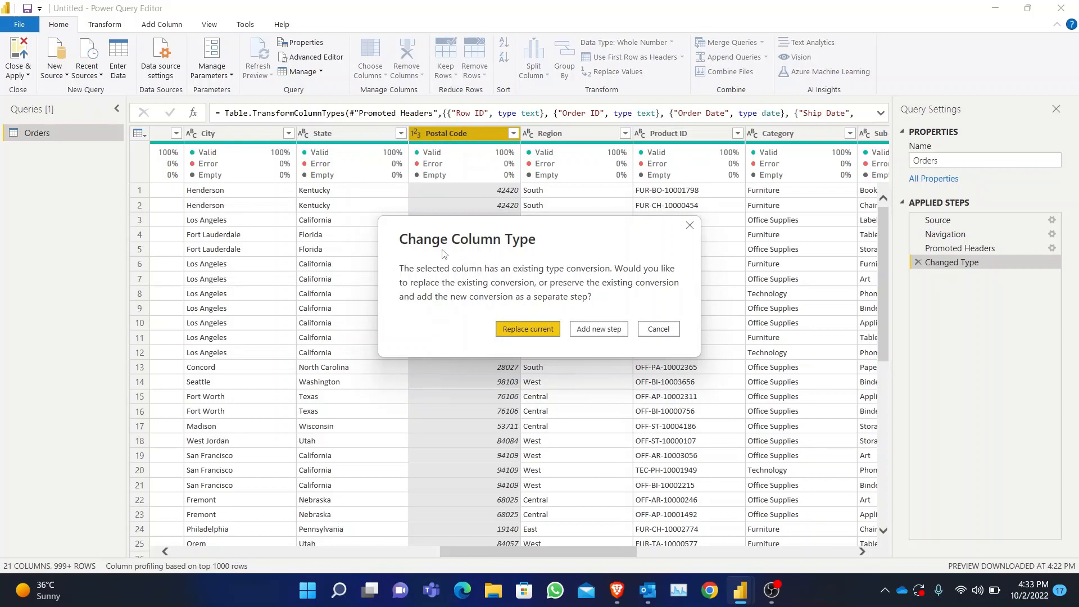
{"action": "left_click", "coordinate": [520, 330]}
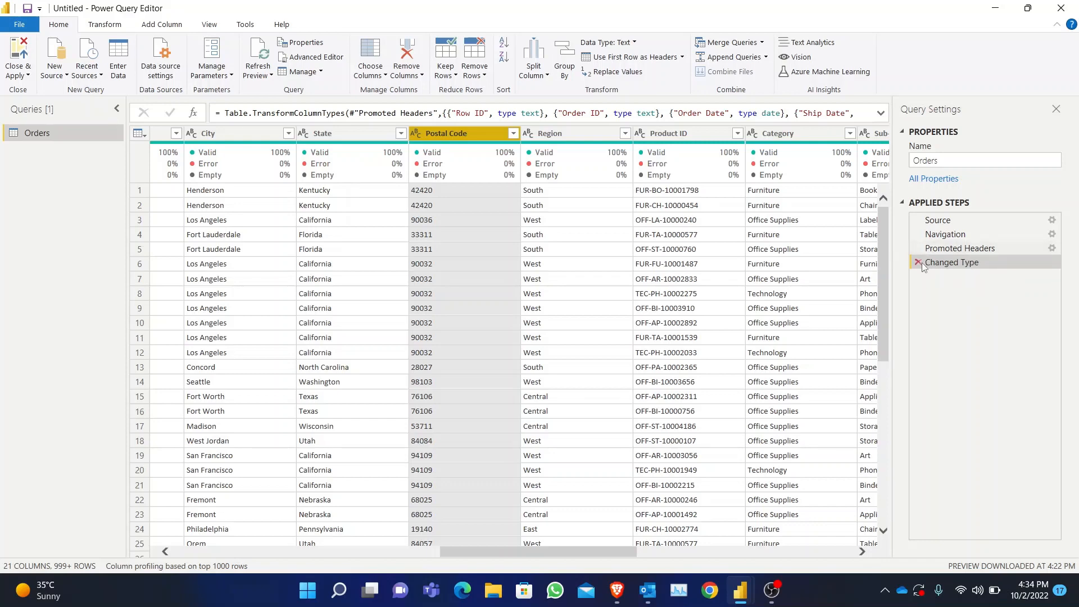
- Examine the full Changed Type formula, focusing on the Postal Code type conversion
{"action": "left_click", "coordinate": [880, 115]}
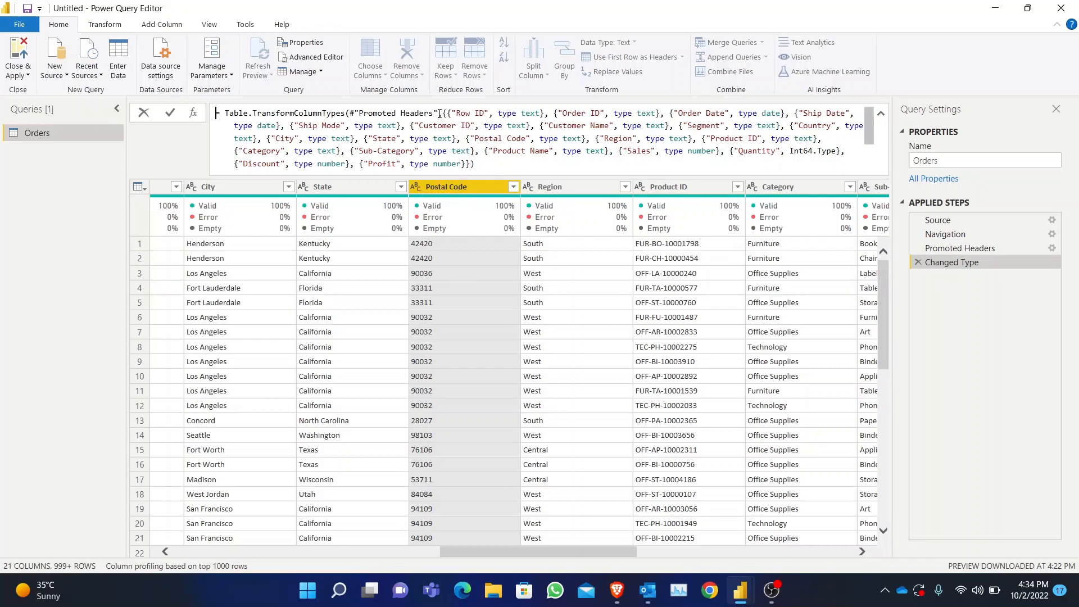
{"action": "left_click_drag", "start_coordinate": [446, 116], "coordinate": [493, 170]}
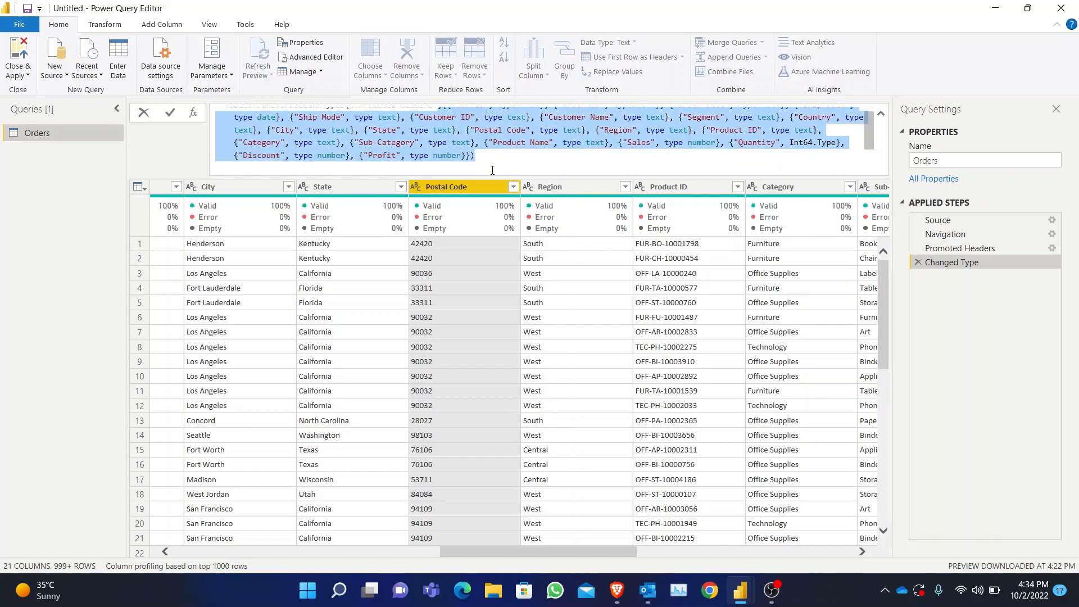
{"action": "left_click_drag", "start_coordinate": [470, 130], "coordinate": [579, 127]}
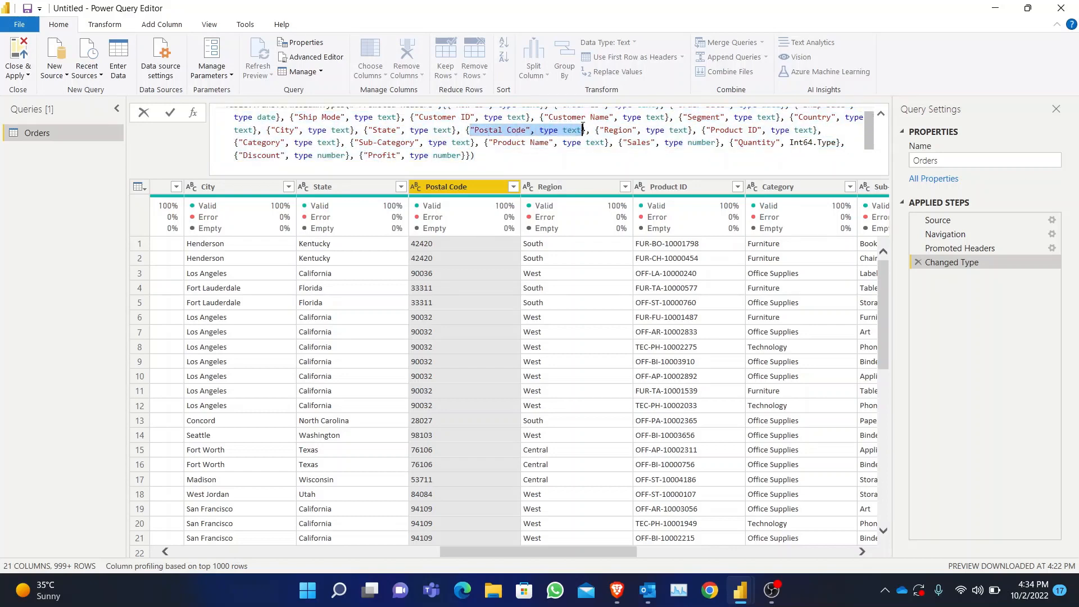
{"action": "left_click", "coordinate": [596, 159]}
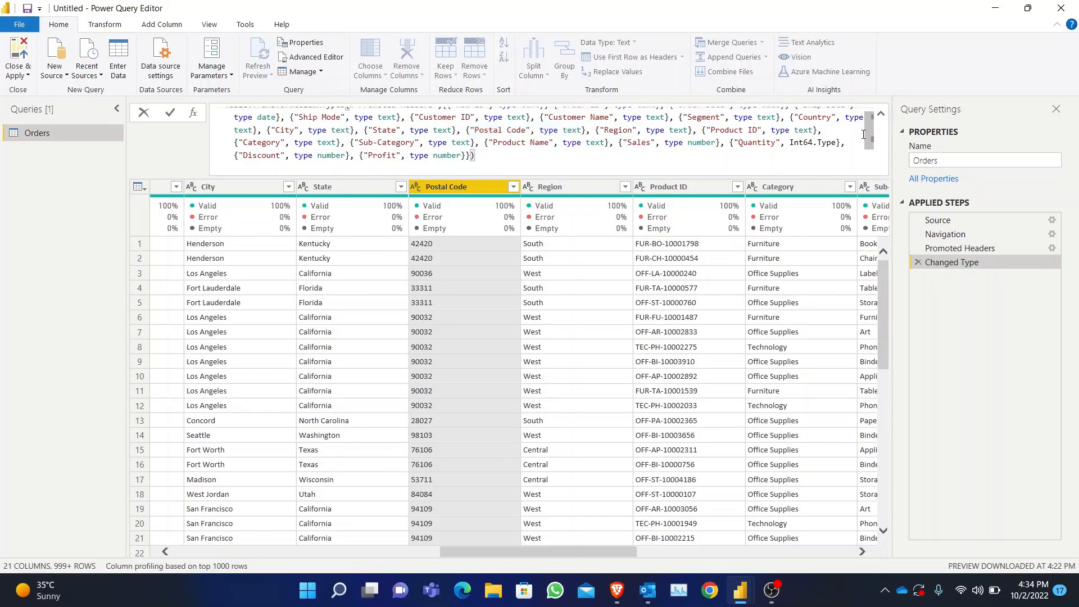
{"action": "left_click", "coordinate": [881, 113]}
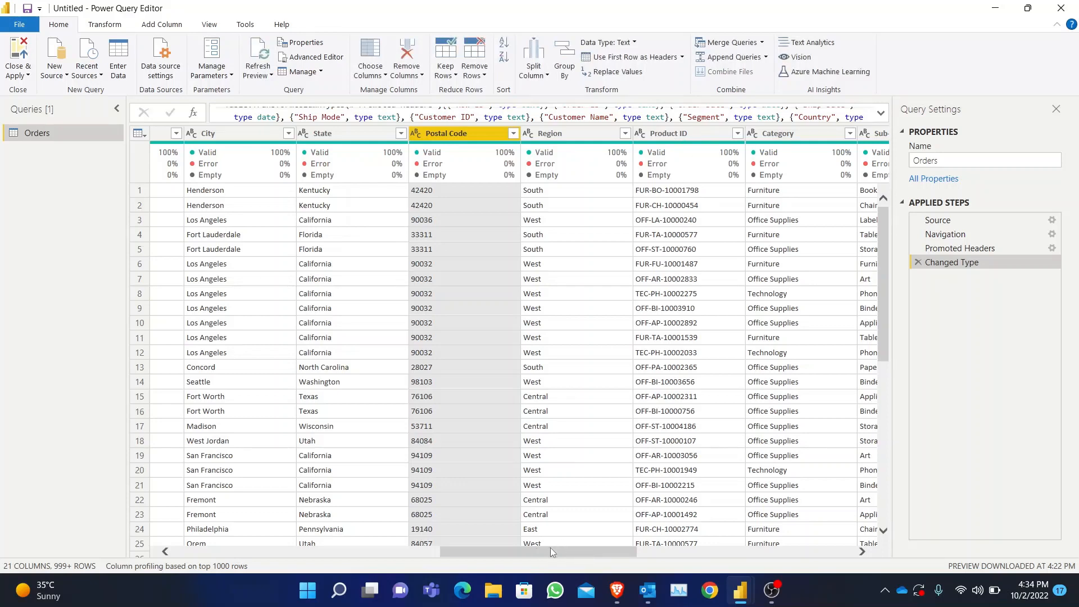
- Examine the available data types for the Sales column without changing its type
{"action": "left_click_drag", "start_coordinate": [551, 548], "coordinate": [740, 540]}
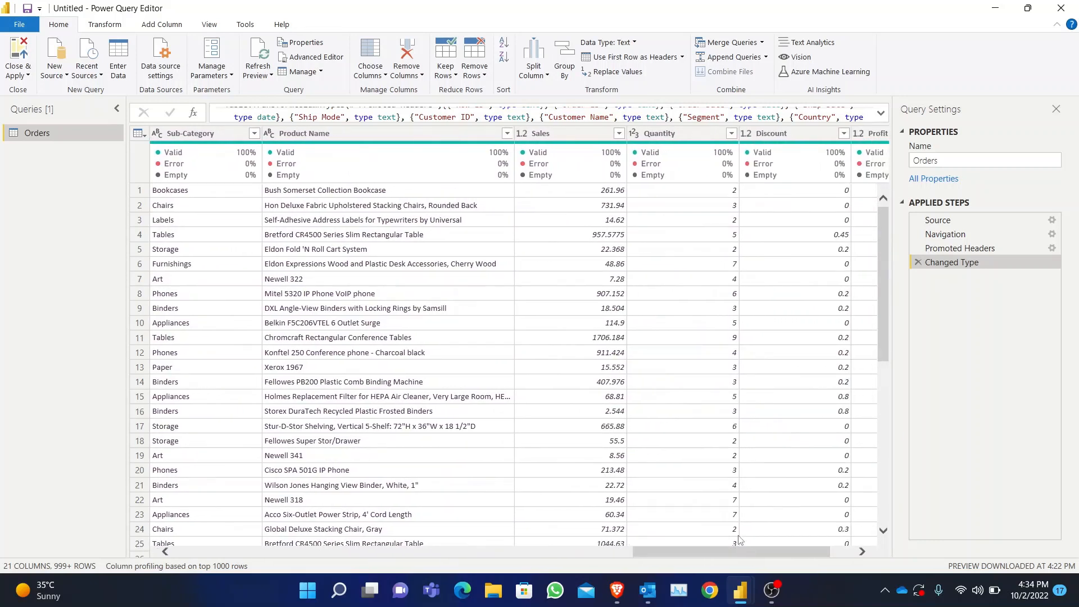
{"action": "left_click", "coordinate": [521, 135]}
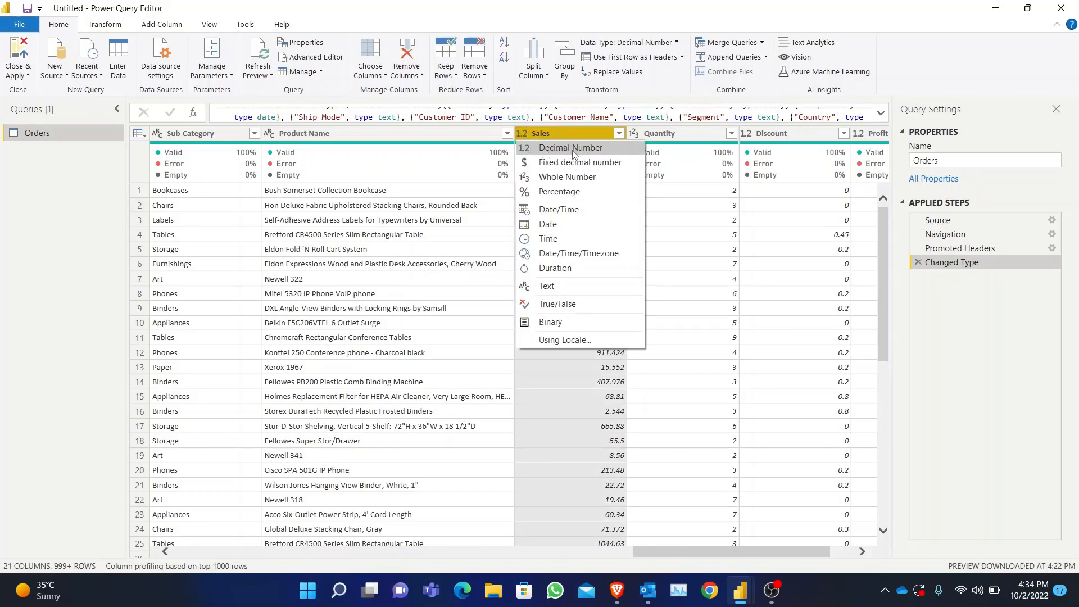
{"action": "left_click", "coordinate": [713, 553]}
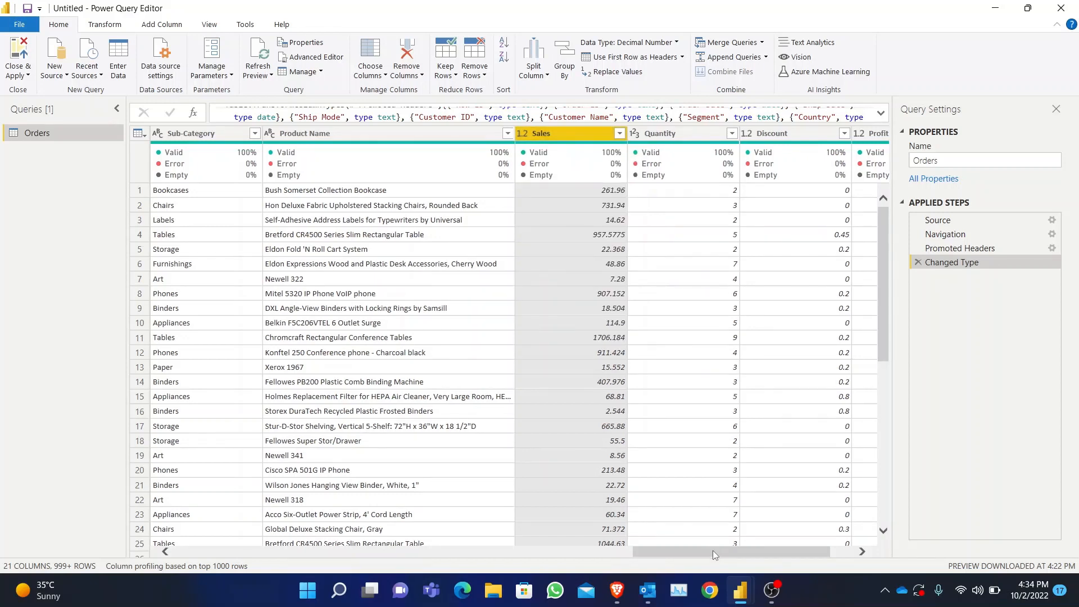
- Change the Discount column's data type to Percentage, replacing the current conversion
{"action": "left_click_drag", "start_coordinate": [713, 553], "coordinate": [736, 553]}
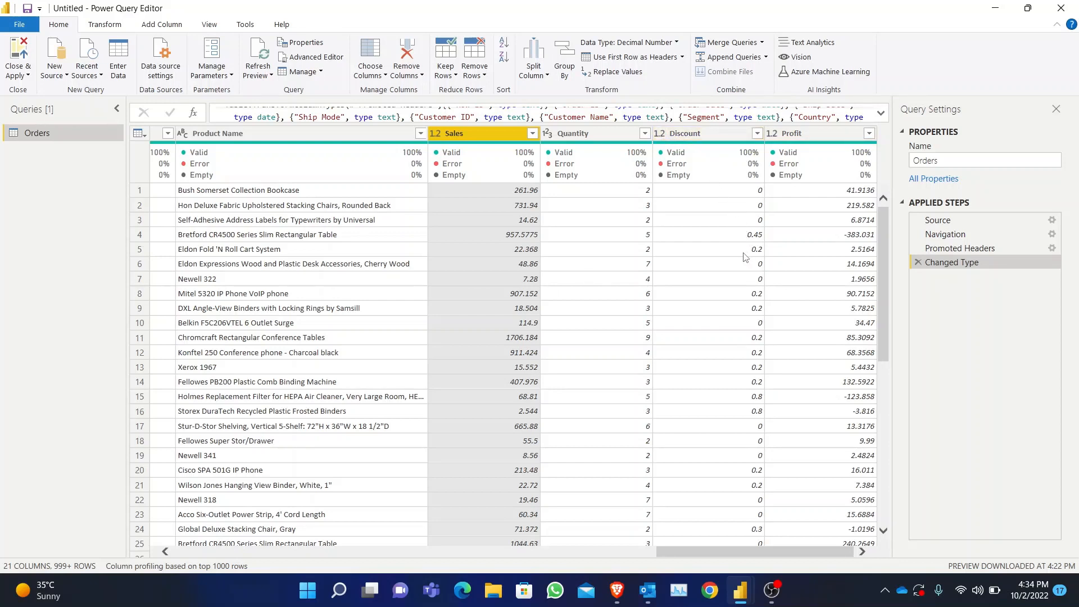
{"action": "left_click", "coordinate": [660, 134]}
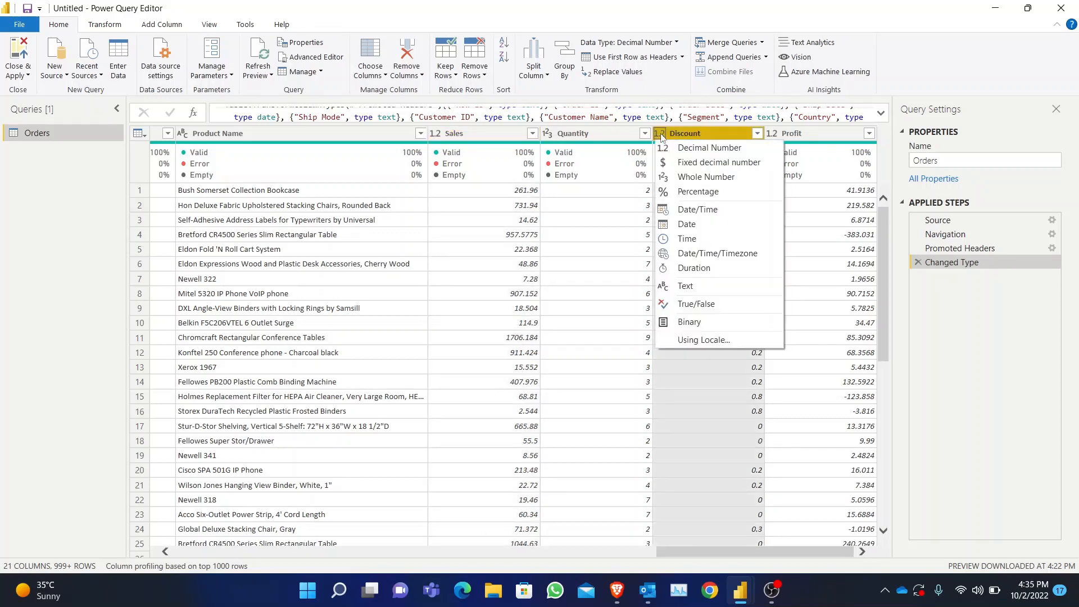
{"action": "left_click", "coordinate": [691, 193]}
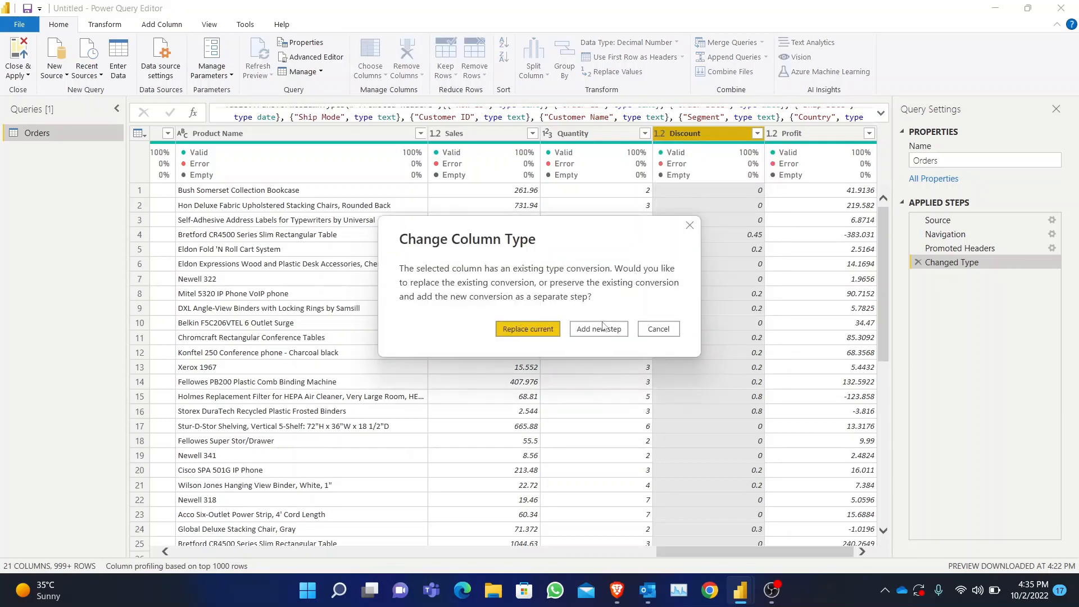
{"action": "left_click", "coordinate": [541, 335]}
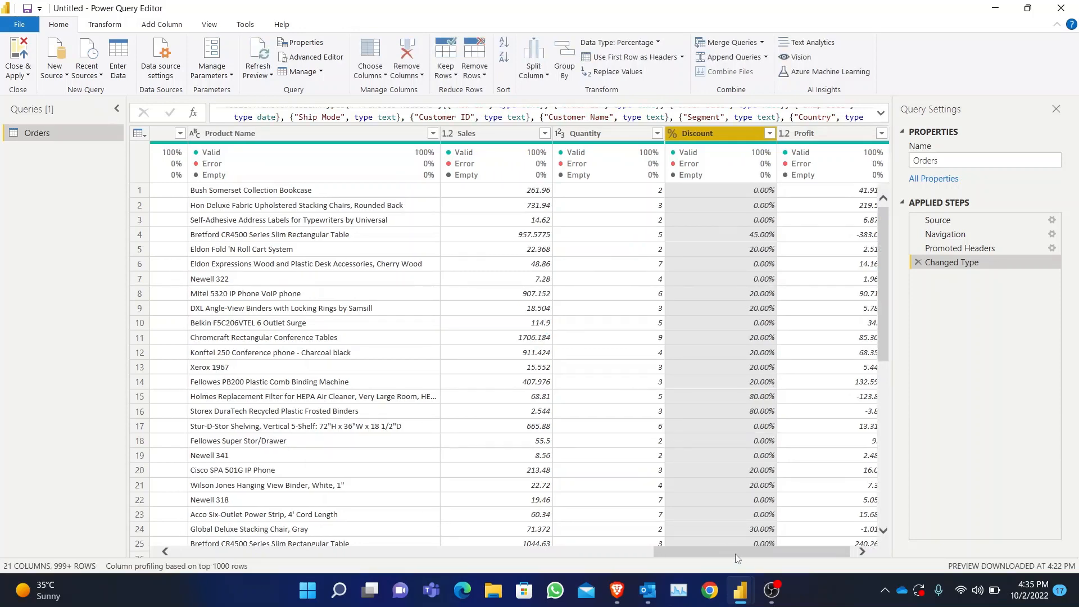
- Review the type conversions of Row ID, Postal Code and Discount in the full Changed Type formula
{"action": "left_click_drag", "start_coordinate": [760, 552], "coordinate": [238, 557]}
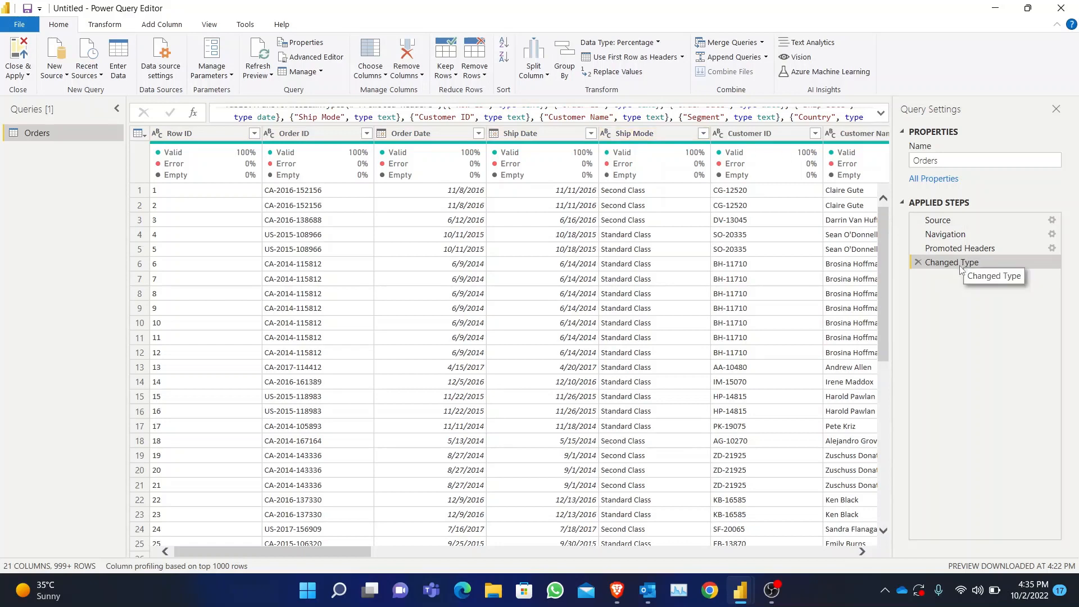
{"action": "left_click", "coordinate": [881, 114]}
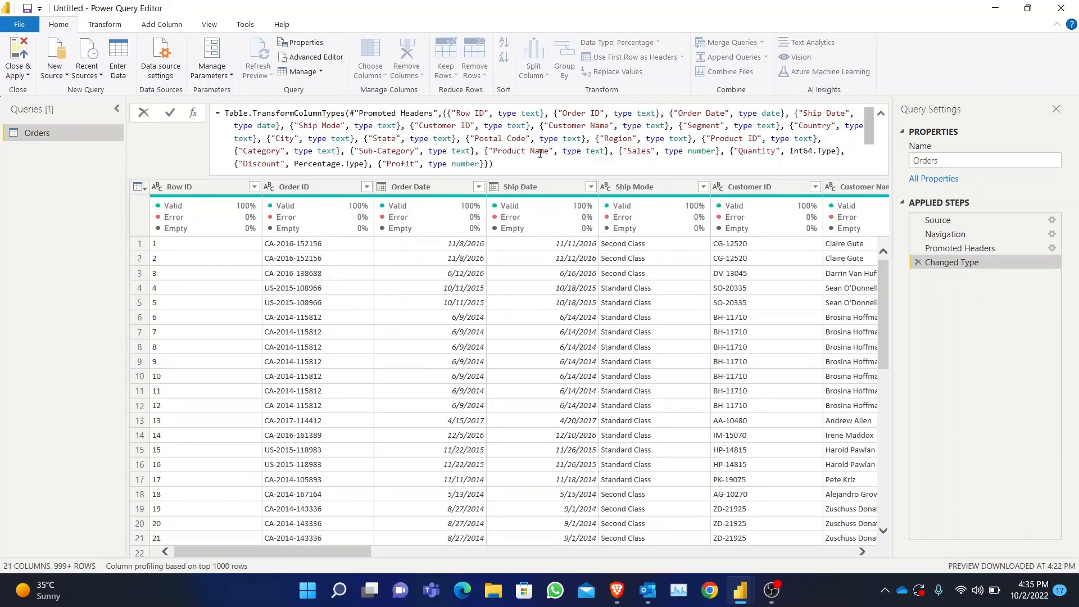
{"action": "left_click_drag", "start_coordinate": [480, 137], "coordinate": [566, 139]}
{"action": "left_click_drag", "start_coordinate": [452, 113], "coordinate": [542, 113]}
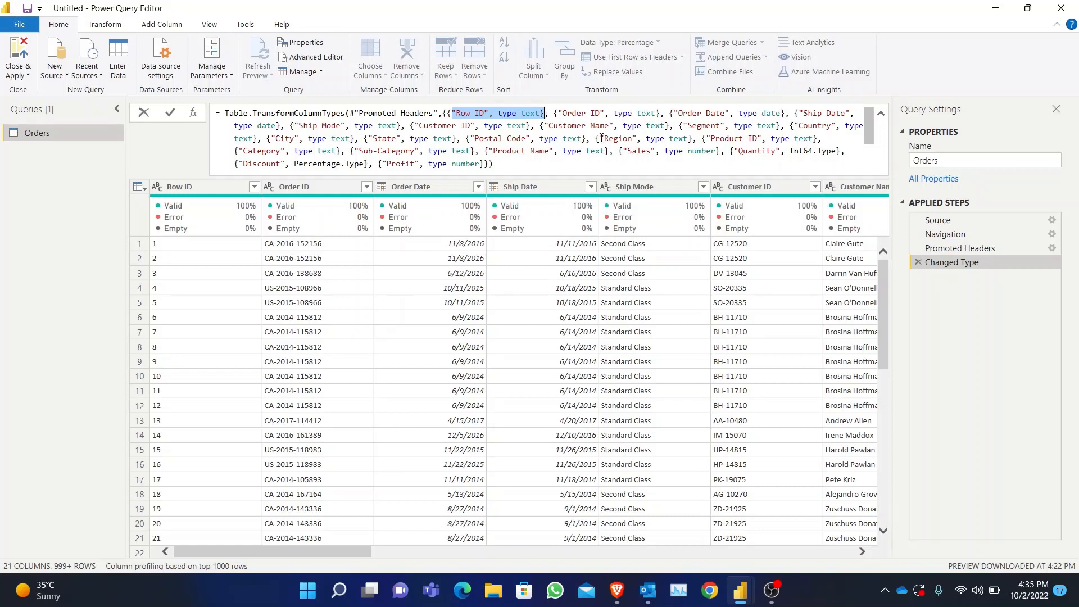
{"action": "left_click_drag", "start_coordinate": [238, 163], "coordinate": [362, 156]}
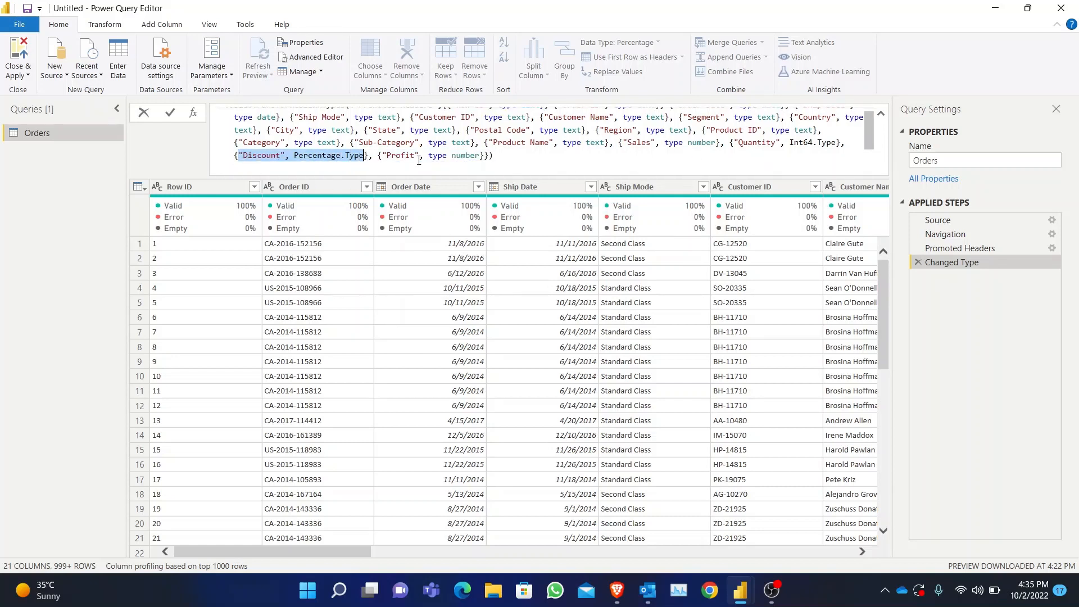
{"action": "left_click", "coordinate": [629, 170]}
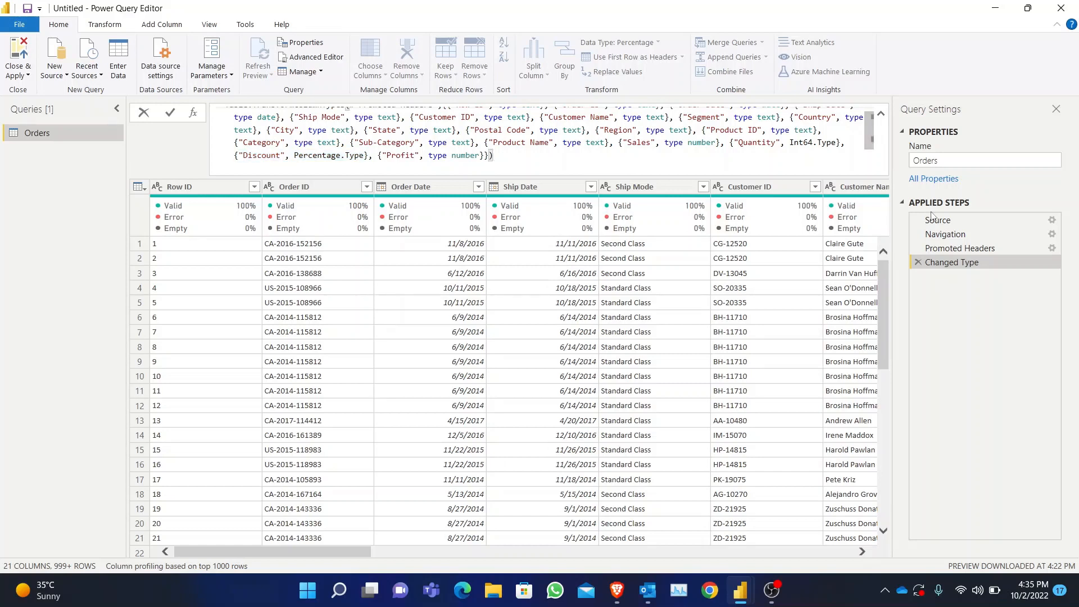
{"action": "left_click", "coordinate": [881, 115]}
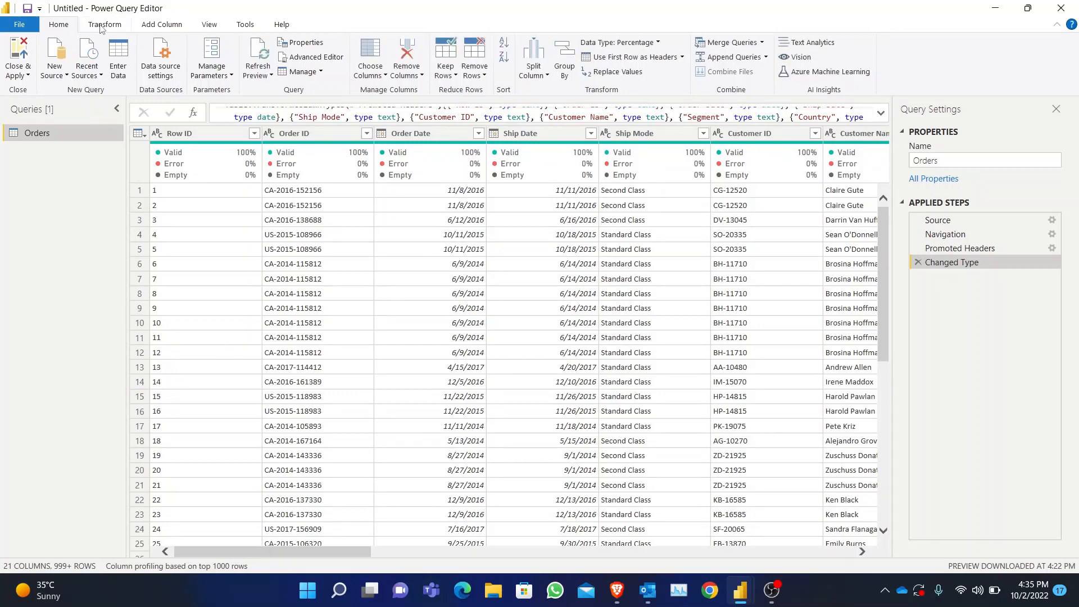
- Compare the commands for transforming existing columns with those for adding new columns
{"action": "left_click", "coordinate": [102, 27]}
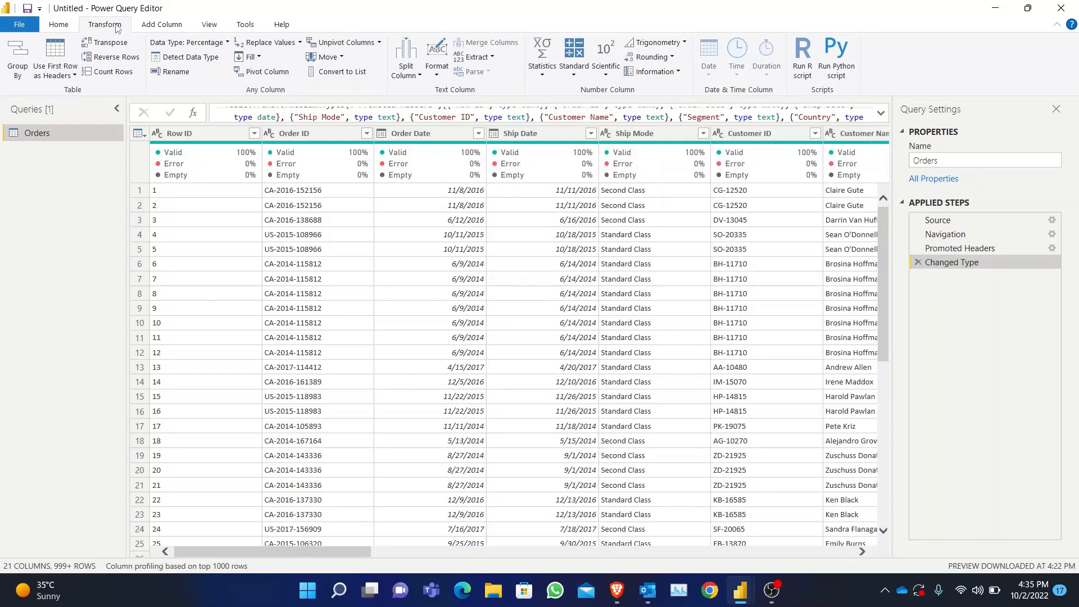
{"action": "left_click", "coordinate": [169, 27]}
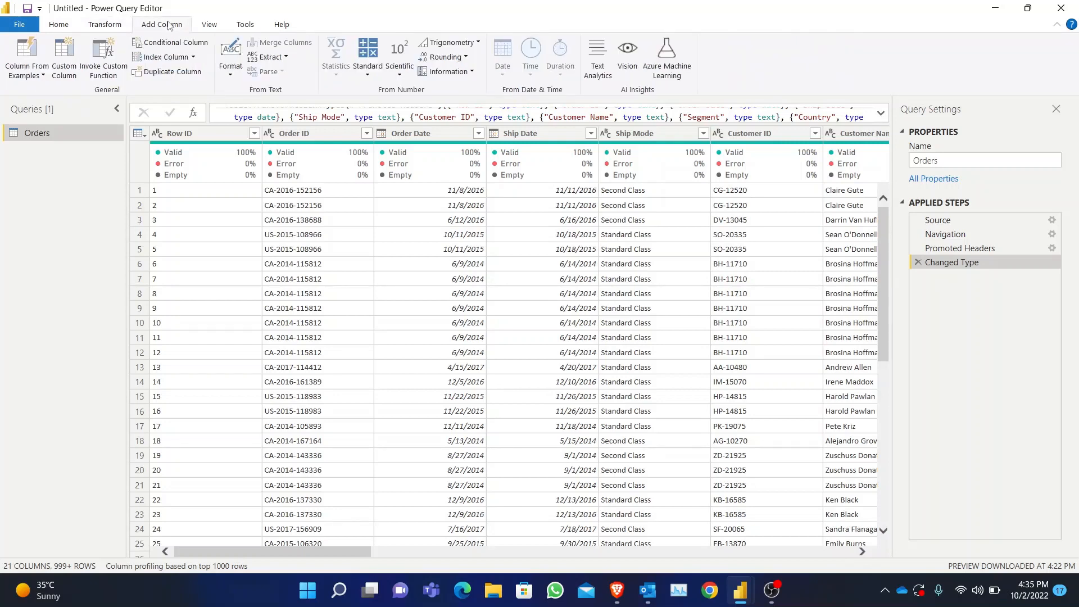
{"action": "left_click", "coordinate": [94, 28]}
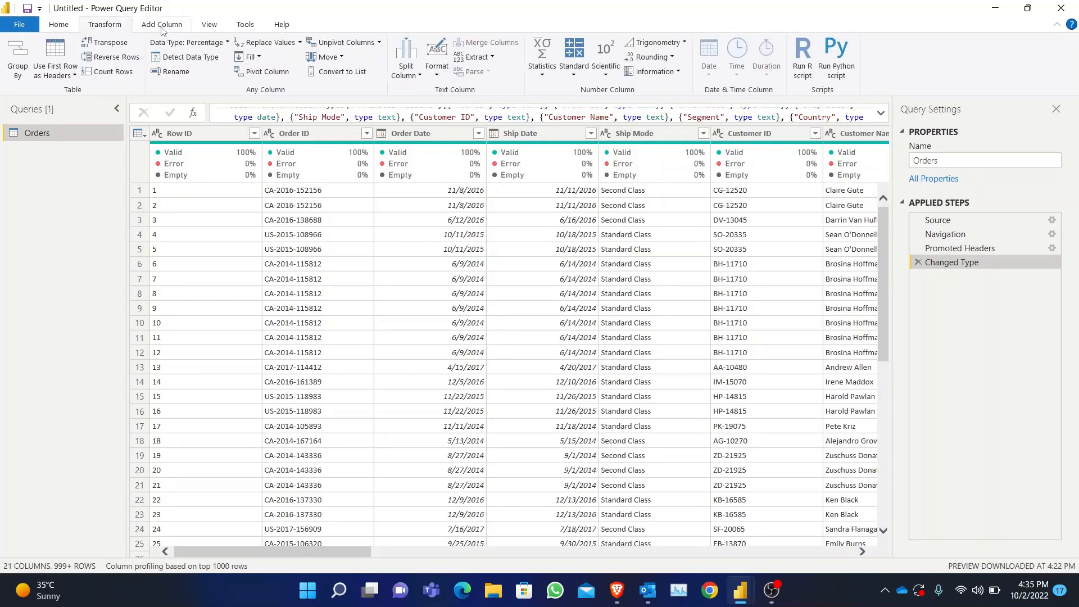
{"action": "left_click", "coordinate": [162, 27]}
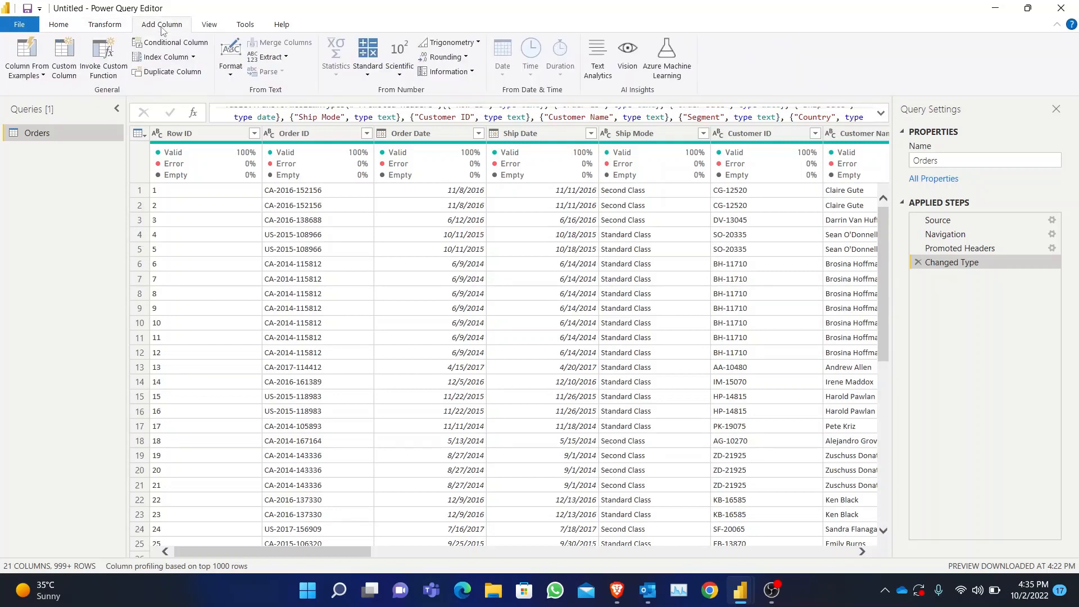
{"action": "left_click", "coordinate": [105, 27]}
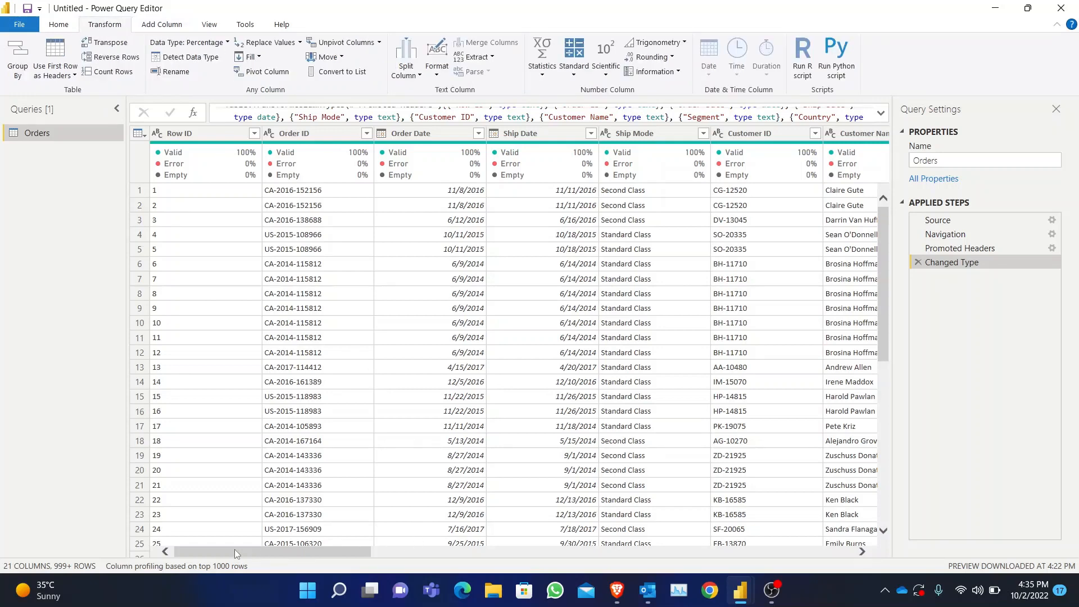
- Convert the existing Ship Mode column's text to uppercase in place
{"action": "left_click_drag", "start_coordinate": [235, 548], "coordinate": [253, 550]}
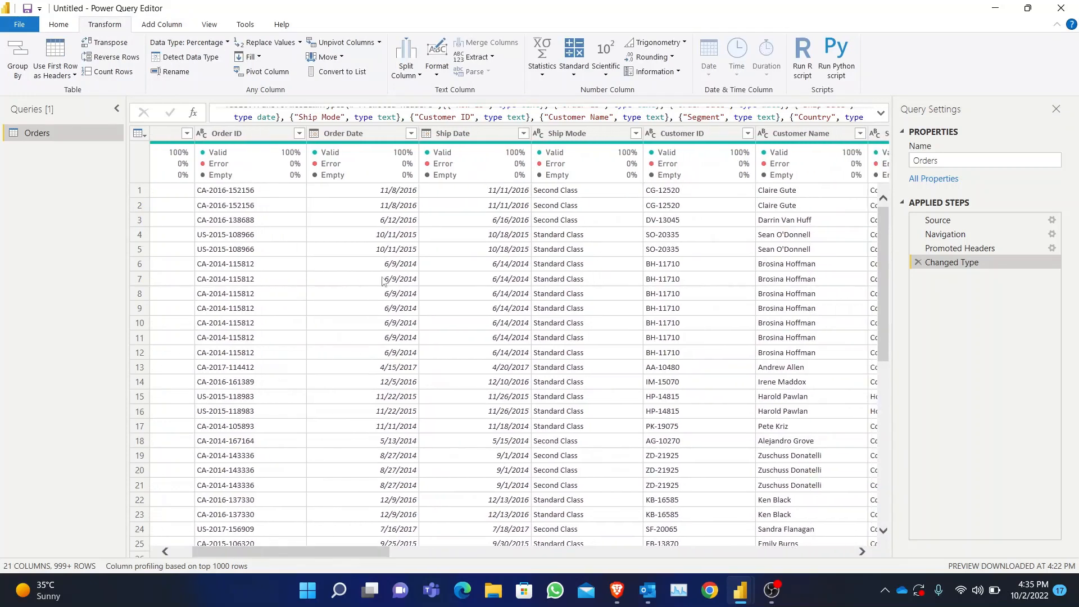
{"action": "left_click", "coordinate": [437, 76]}
{"action": "left_click", "coordinate": [584, 130]}
{"action": "left_click", "coordinate": [574, 133]}
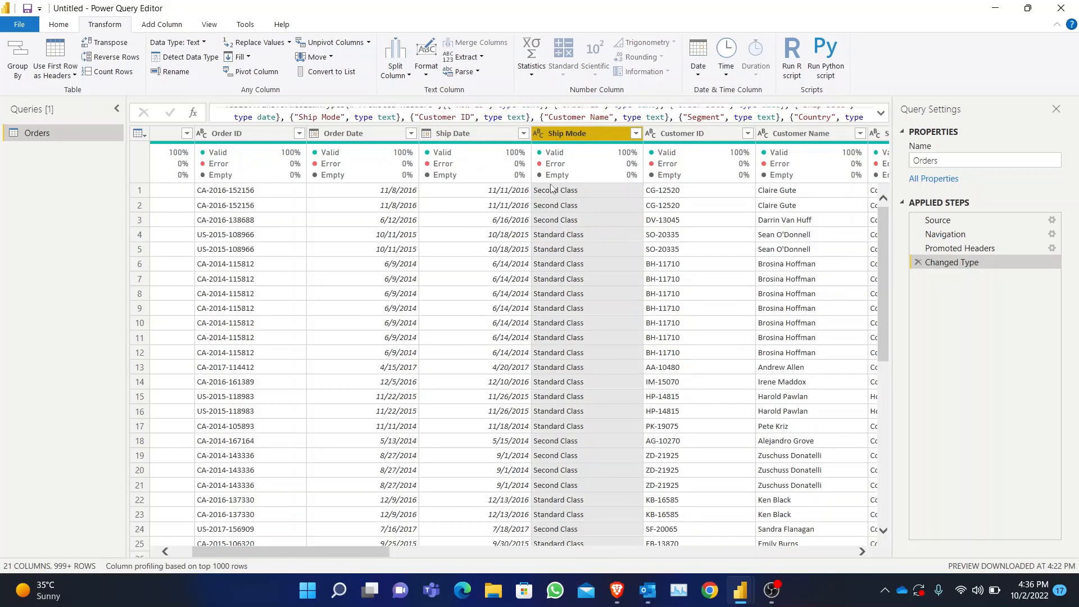
{"action": "left_click", "coordinate": [426, 76]}
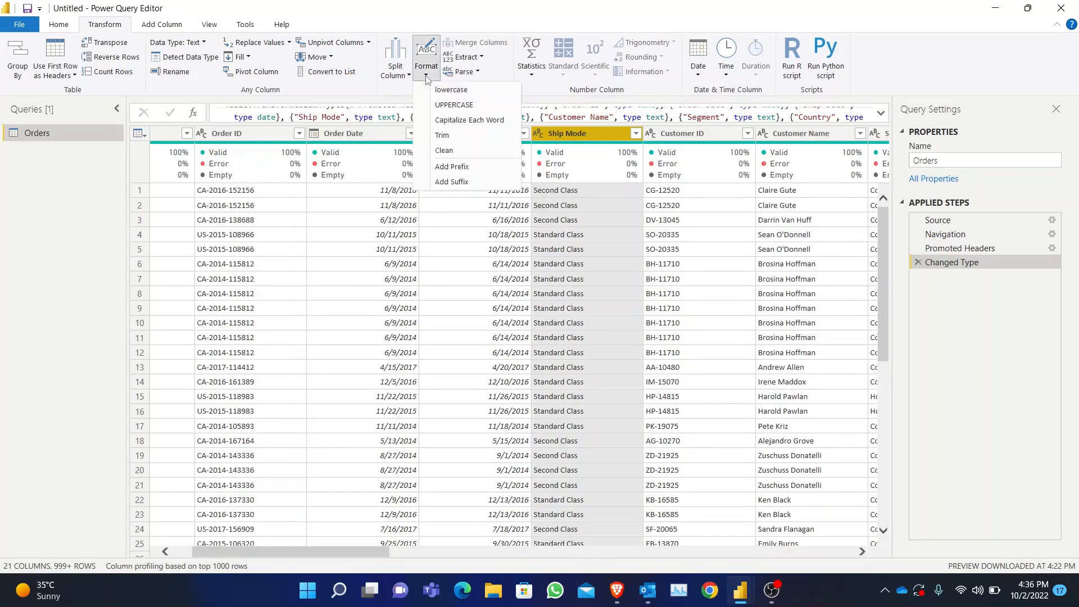
{"action": "left_click", "coordinate": [471, 106]}
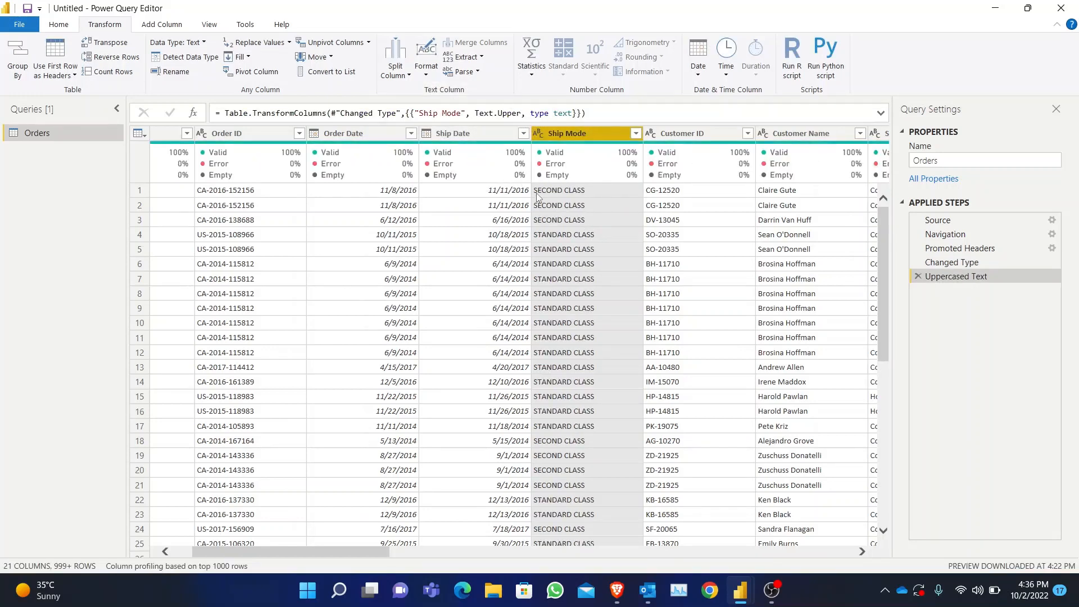
- Capitalize each word in the Ship Mode column, and delete both letter-case steps from the applied steps
{"action": "left_click", "coordinate": [427, 72]}
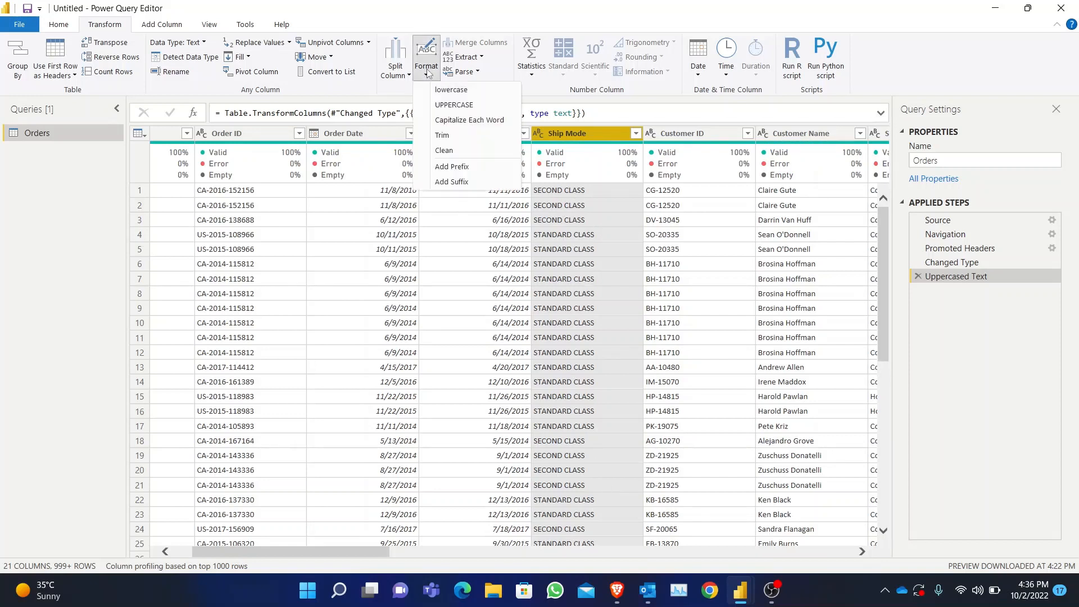
{"action": "left_click", "coordinate": [470, 120]}
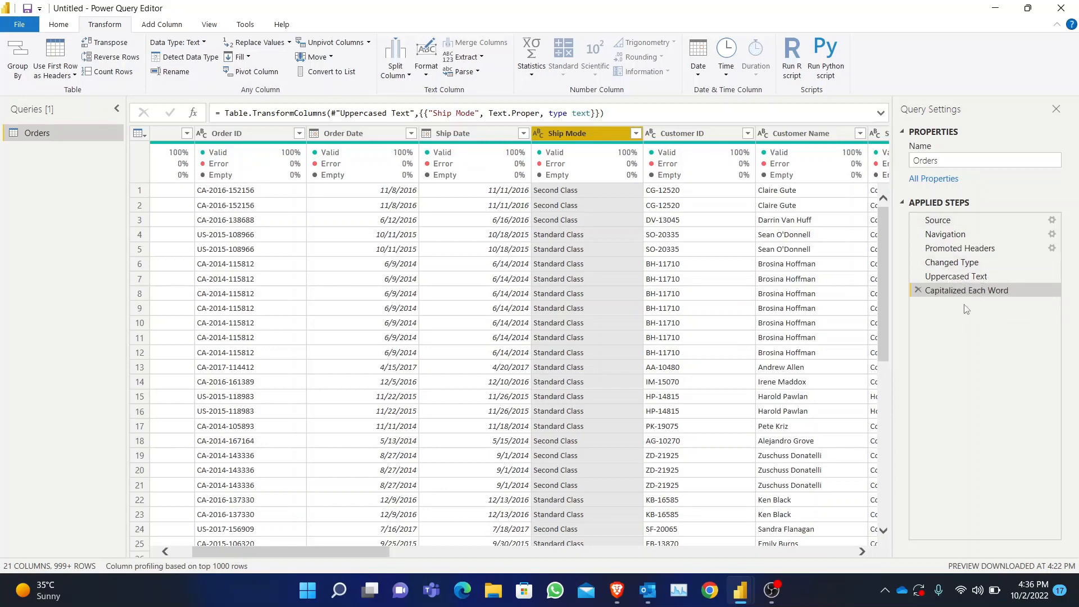
{"action": "left_click", "coordinate": [918, 290]}
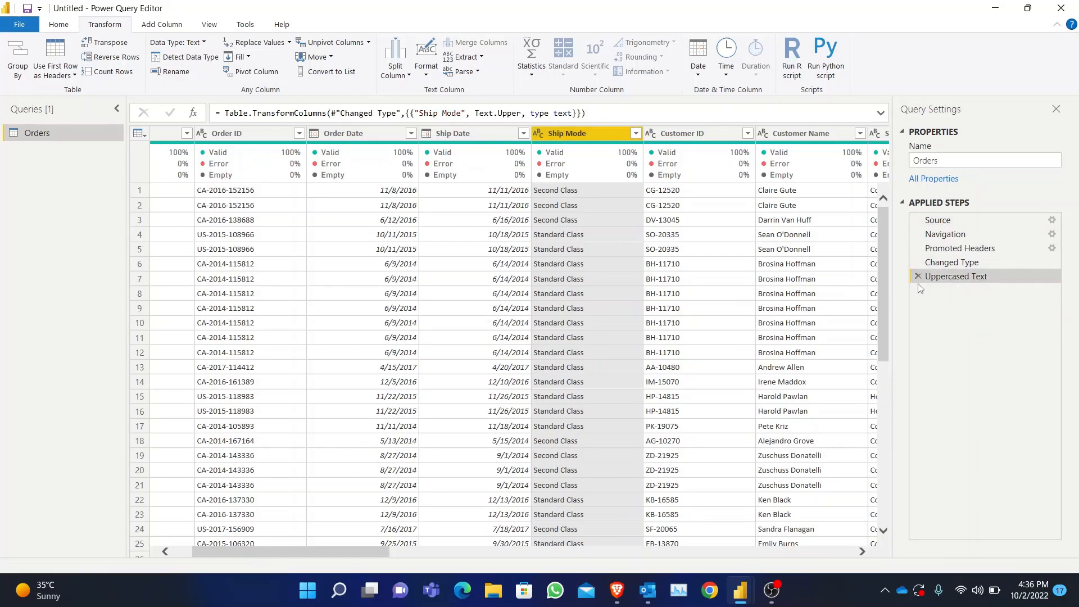
{"action": "left_click", "coordinate": [918, 277]}
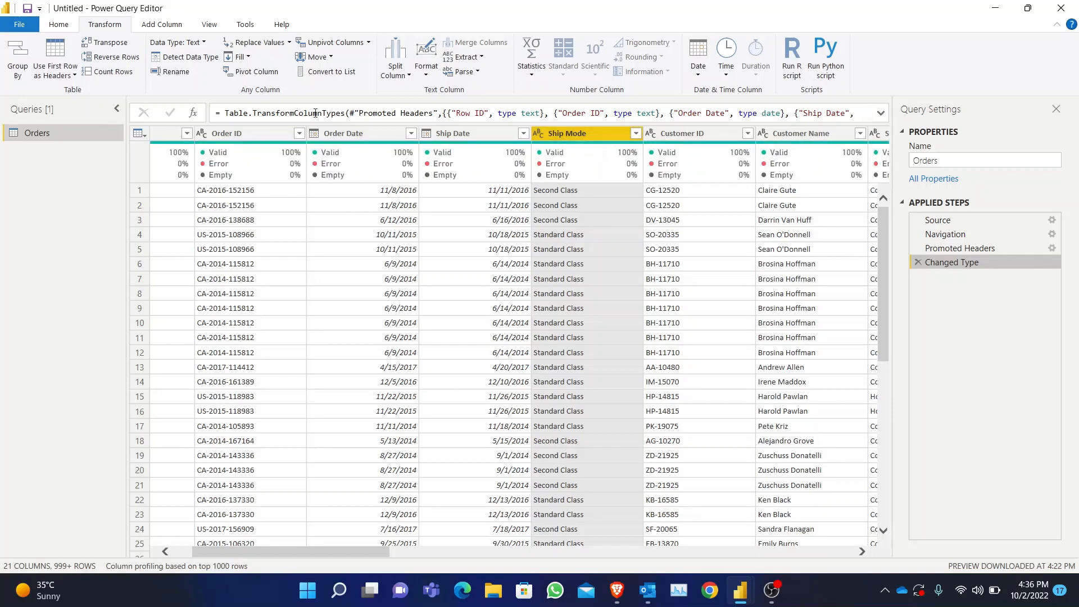
- Add a new column containing the Ship Mode values in uppercase, and compare it with the original column
{"action": "left_click", "coordinate": [162, 25]}
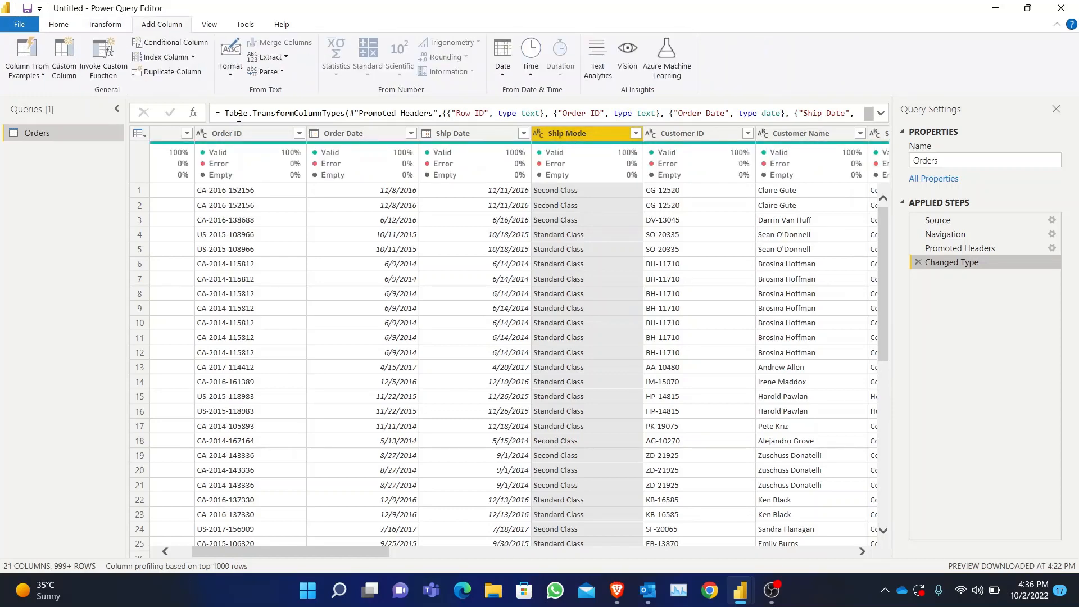
{"action": "left_click", "coordinate": [230, 78]}
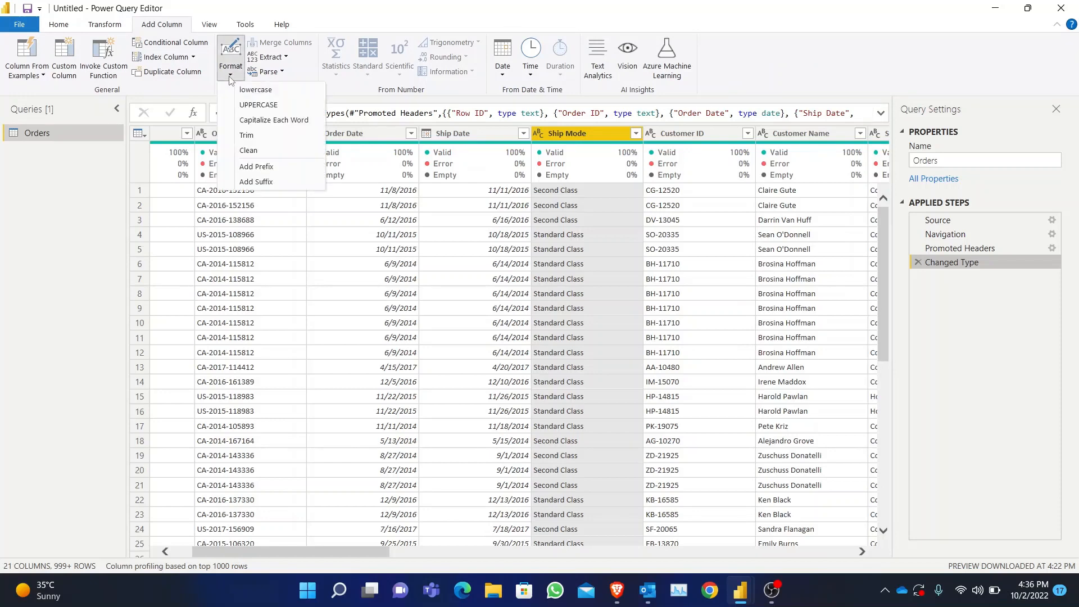
{"action": "left_click", "coordinate": [267, 106]}
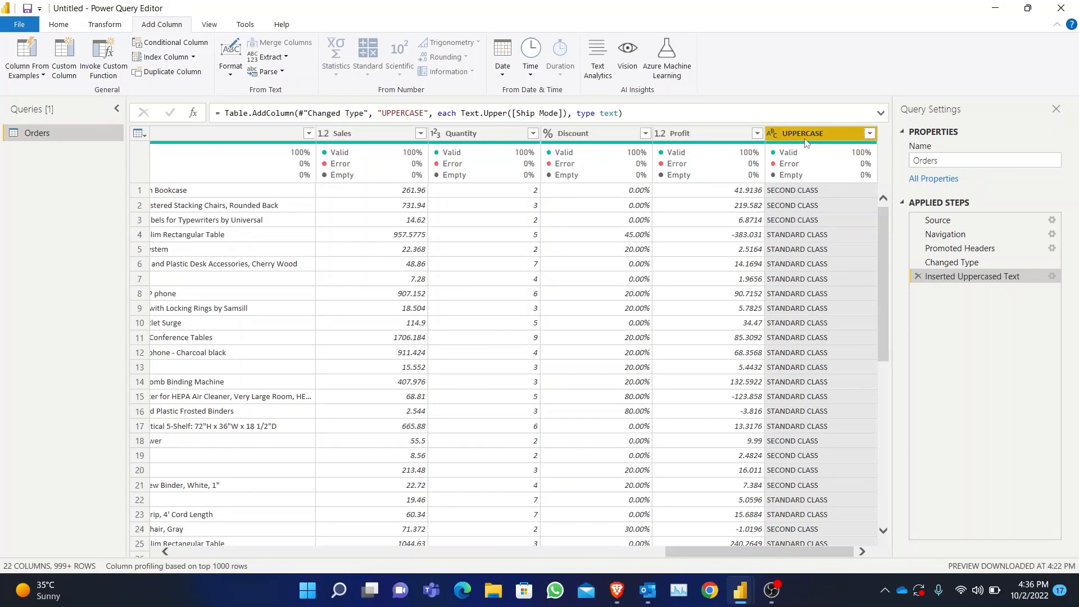
{"action": "left_click_drag", "start_coordinate": [759, 558], "coordinate": [367, 576]}
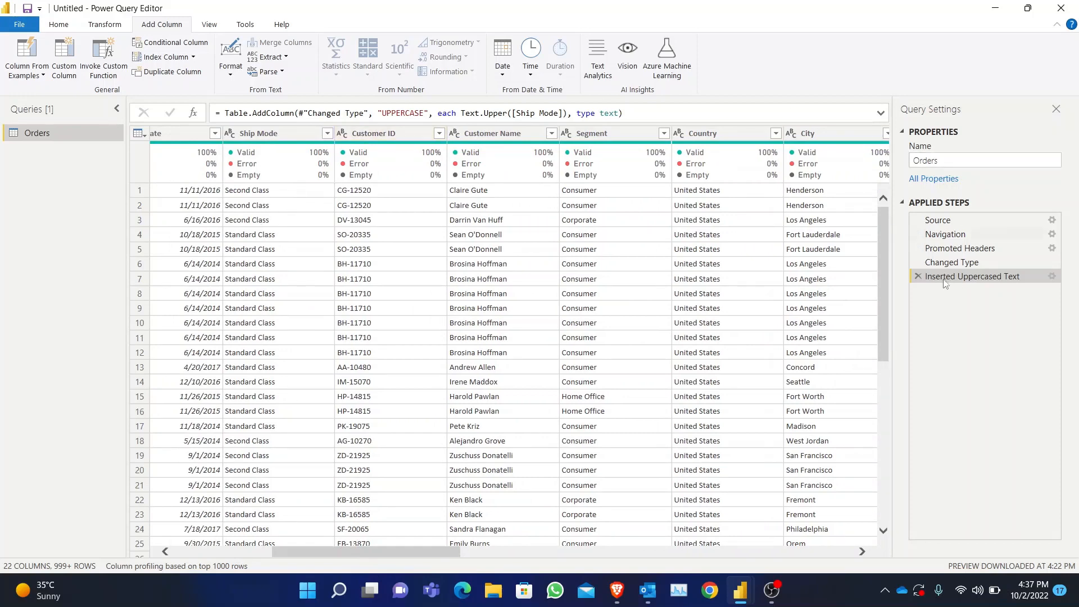
- Rename the added UPPERCASE column as "UPPERCASE Ship mode", and delete that rename from the applied steps
{"action": "left_click_drag", "start_coordinate": [386, 552], "coordinate": [798, 552]}
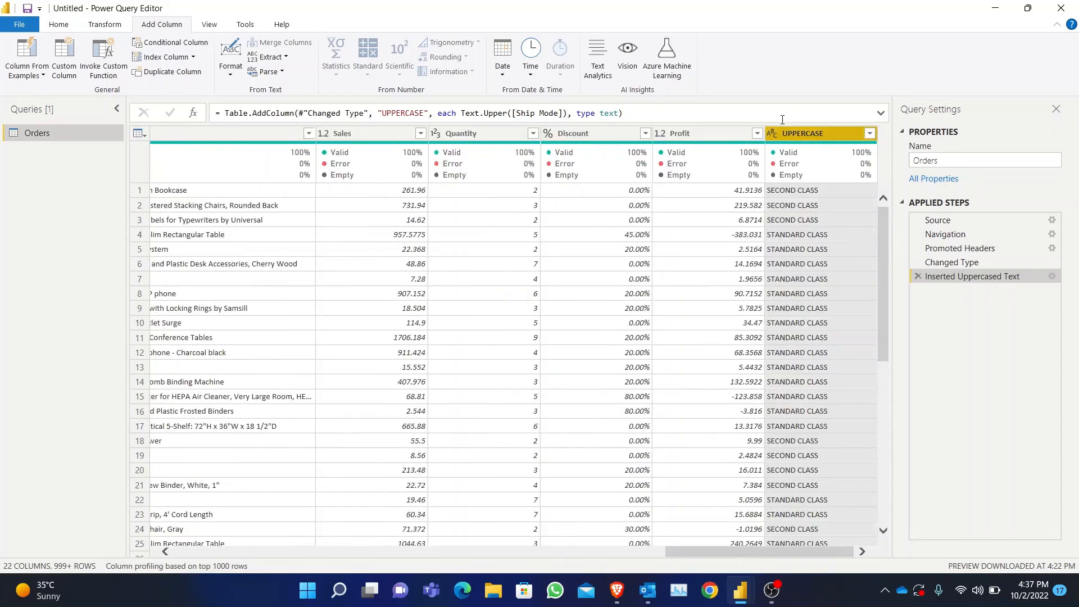
{"action": "double_click", "coordinate": [817, 135]}
{"action": "left_click", "coordinate": [826, 134]}
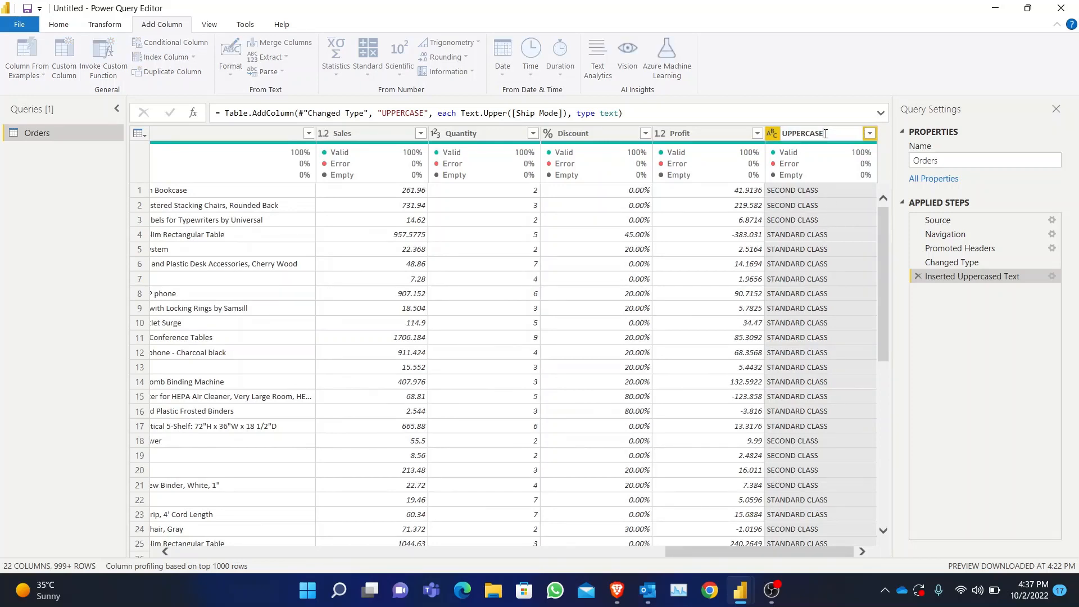
{"action": "type", "text": "Ship mode"}
{"action": "key", "text": "Return"}
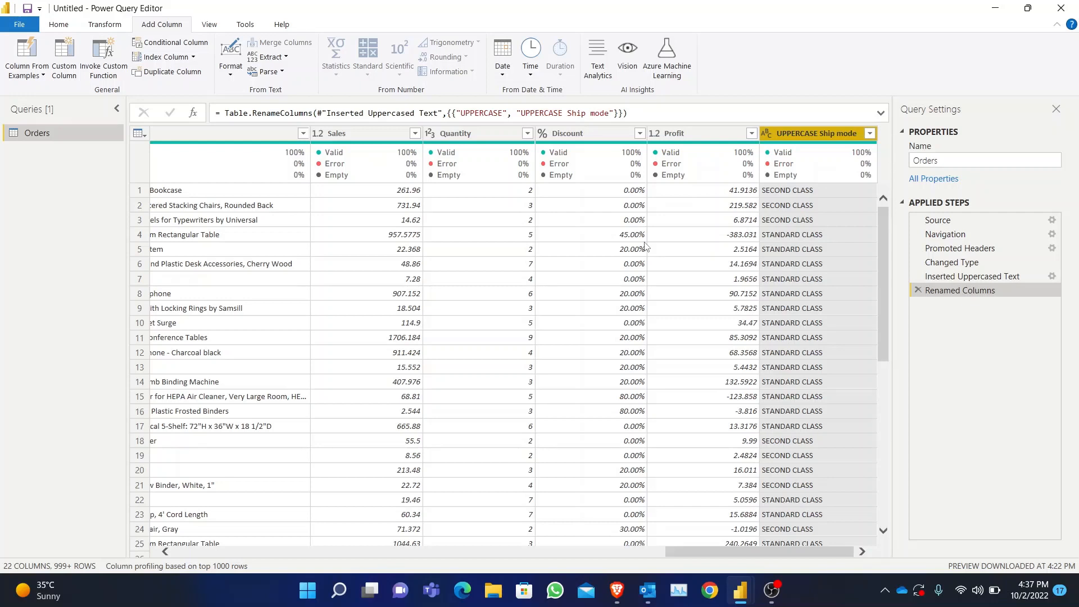
{"action": "left_click", "coordinate": [918, 290]}
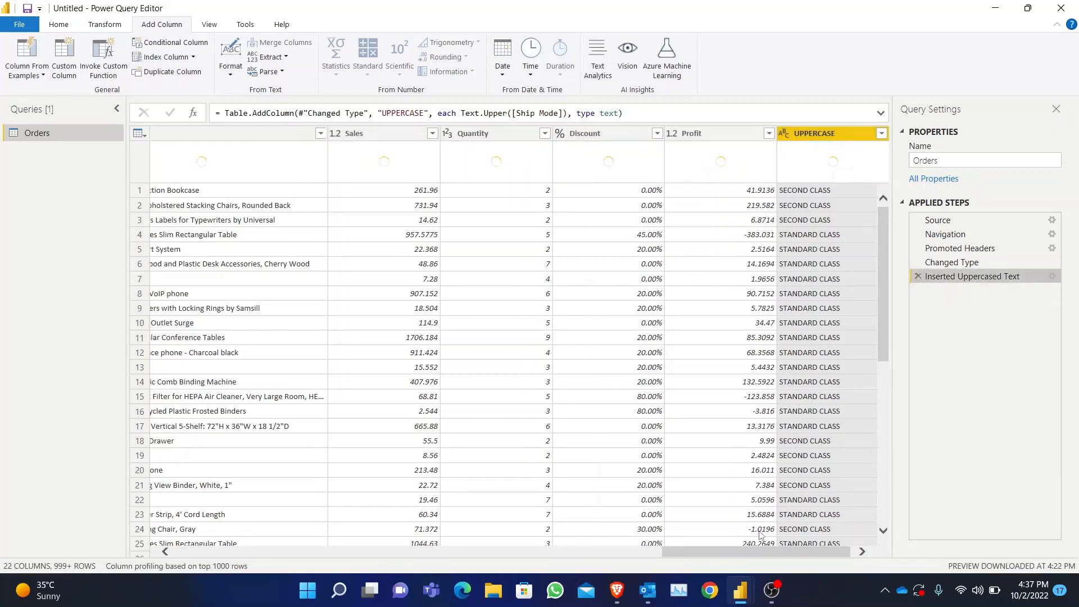